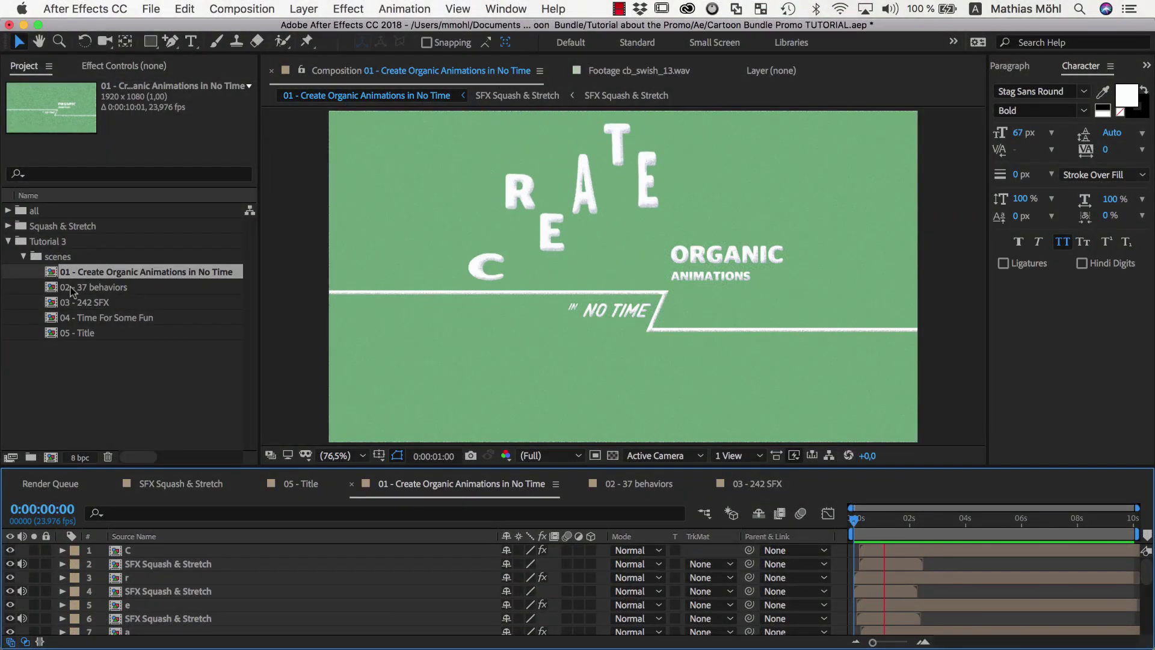
Preview scene comps 02 through 05, then narrow the After Effects window to reveal Premiere Pro.
left_click(73, 288)
left_click(76, 303)
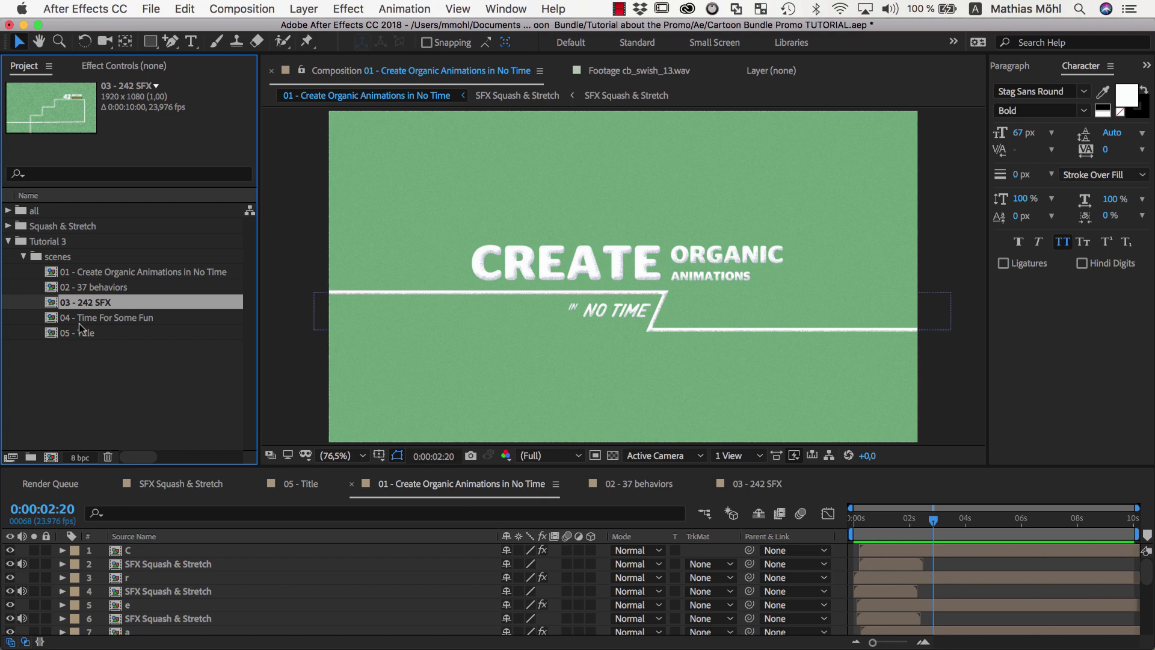
left_click(79, 319)
left_click(77, 333)
left_click_drag(1, 31, 414, 32)
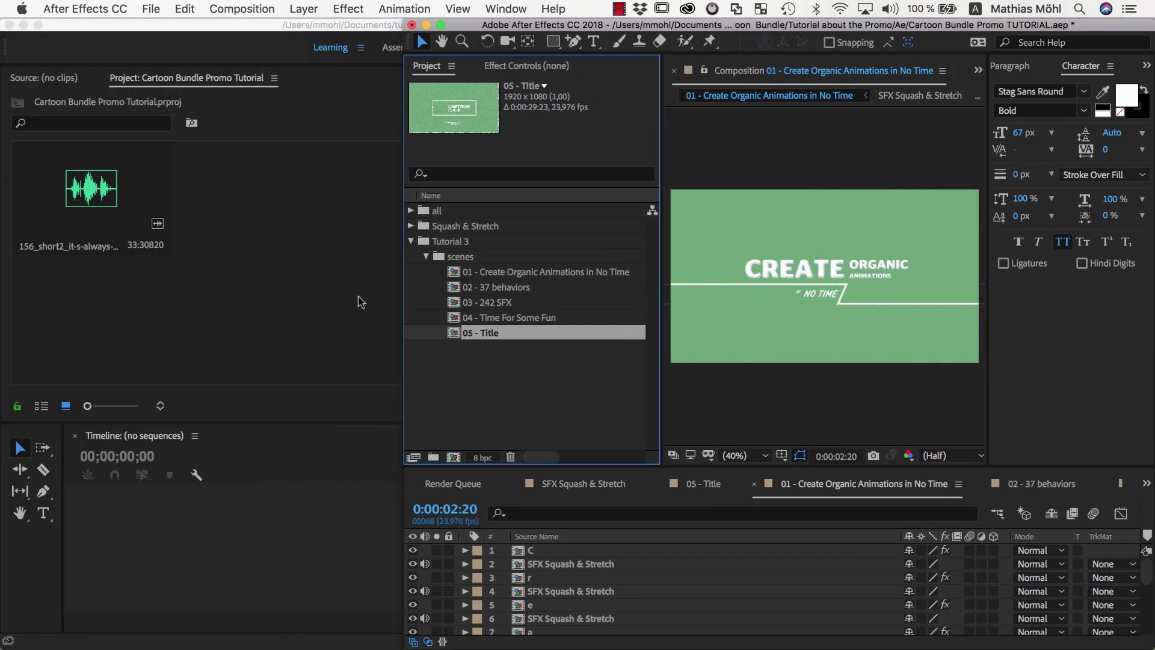
Bring Premiere Pro's Cartoon Bundle Promo Tutorial project forward and select its 156_short2 audio clip.
left_click(322, 286)
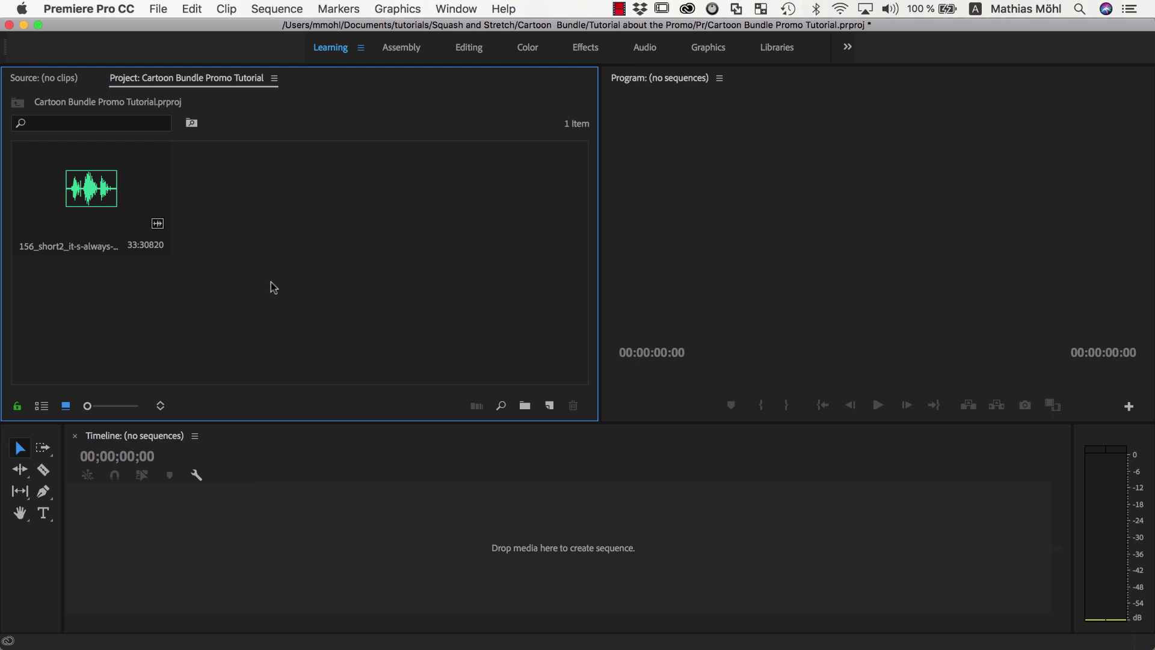
left_click(135, 212)
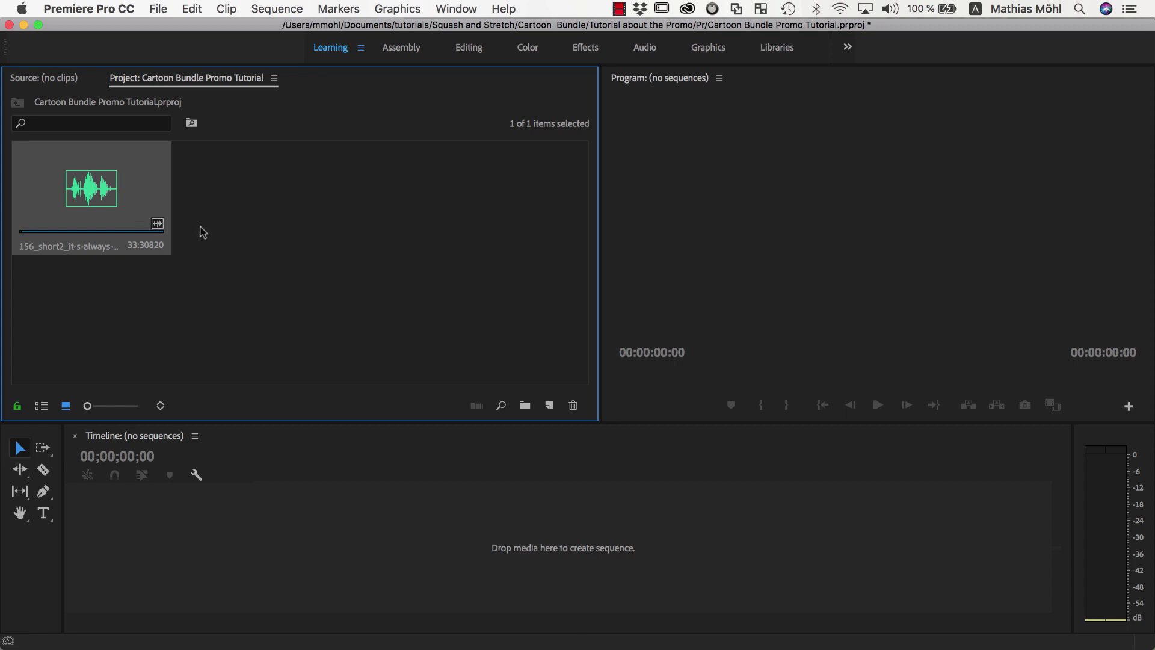
Import After Effects scene comps 01–05 into the Premiere Pro project.
key("super+Tab")
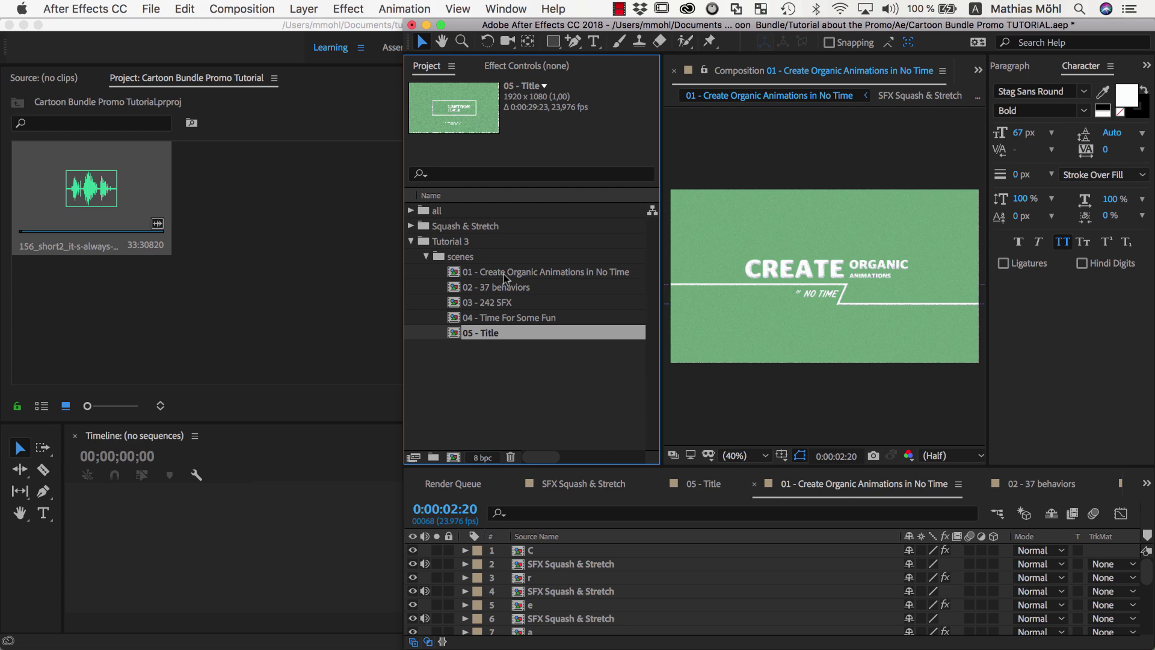
left_click(504, 274)
left_click(482, 335, "shift")
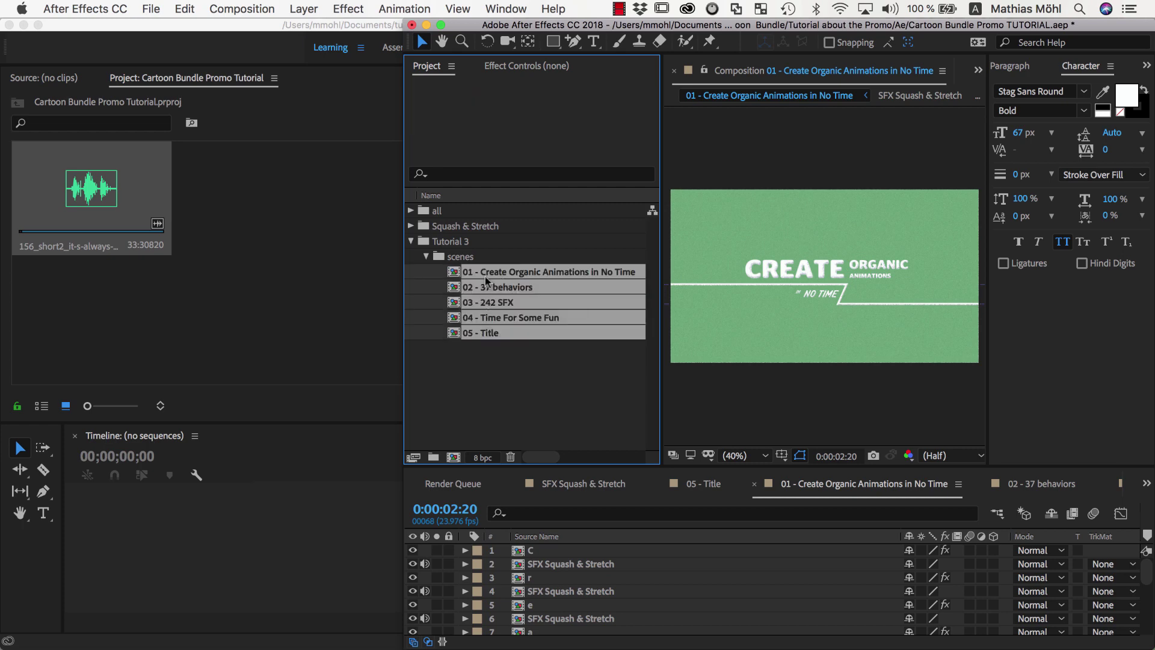
left_click_drag(487, 281, 322, 261)
Build the Cartoon Bundle Promo TUTORIAL sequence from the five scene clips in order.
left_click(262, 297)
left_click(251, 296)
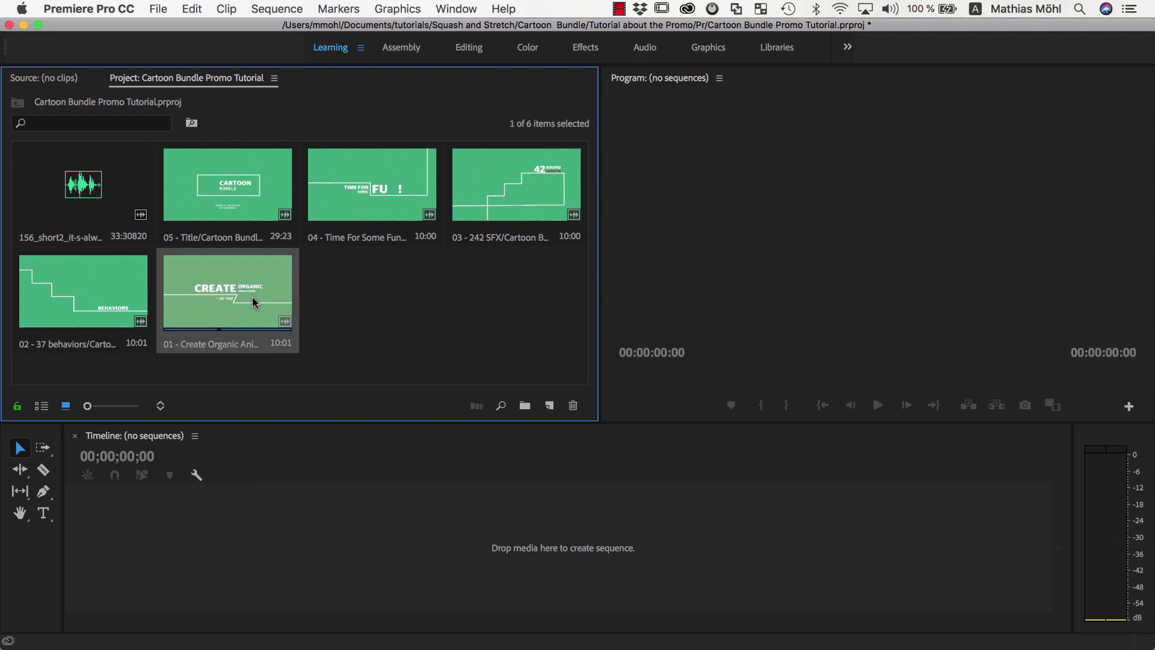
left_click(90, 304, "super")
left_click(490, 187, "super")
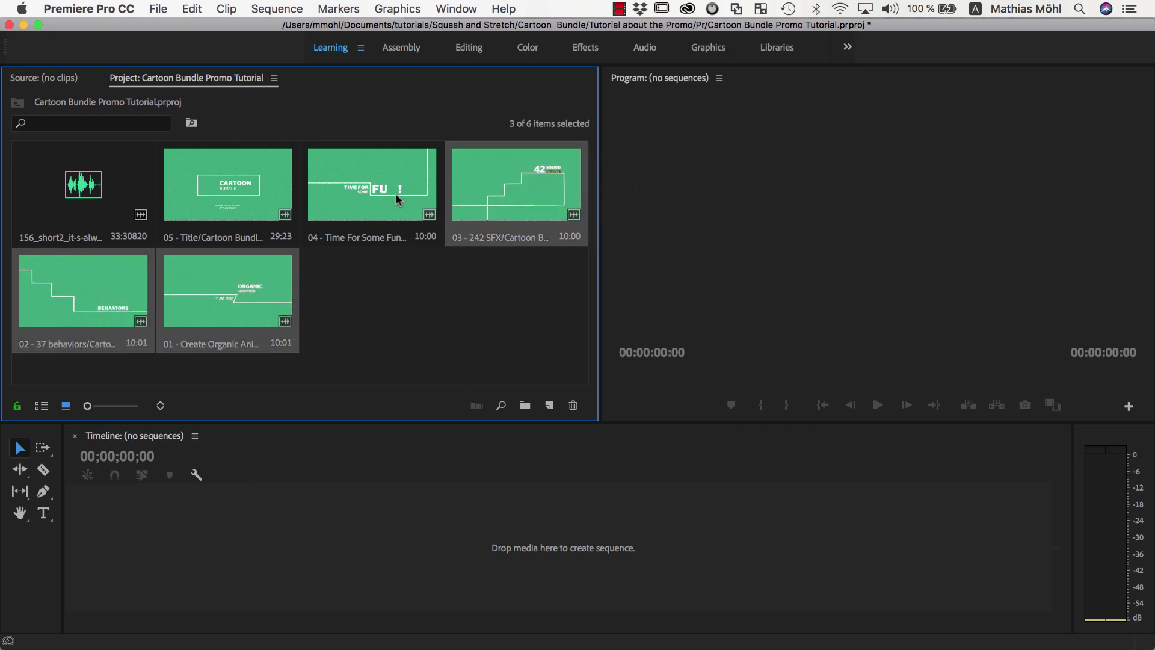
left_click(397, 199, "super")
left_click(280, 205, "super")
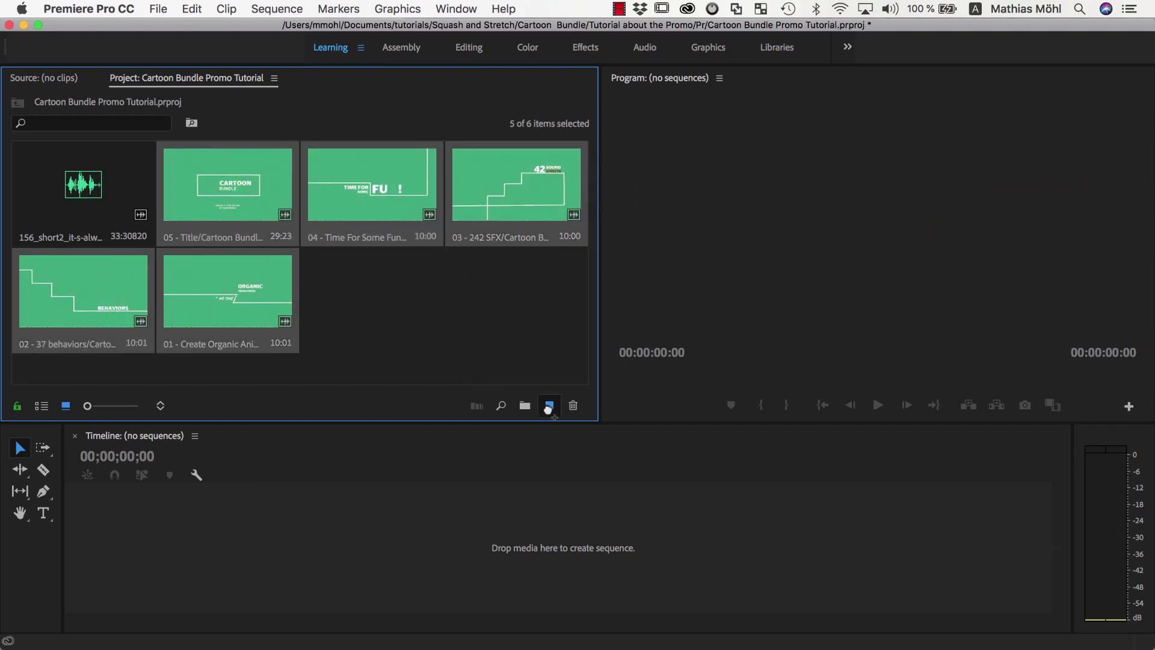
left_click_drag(548, 409, 549, 406)
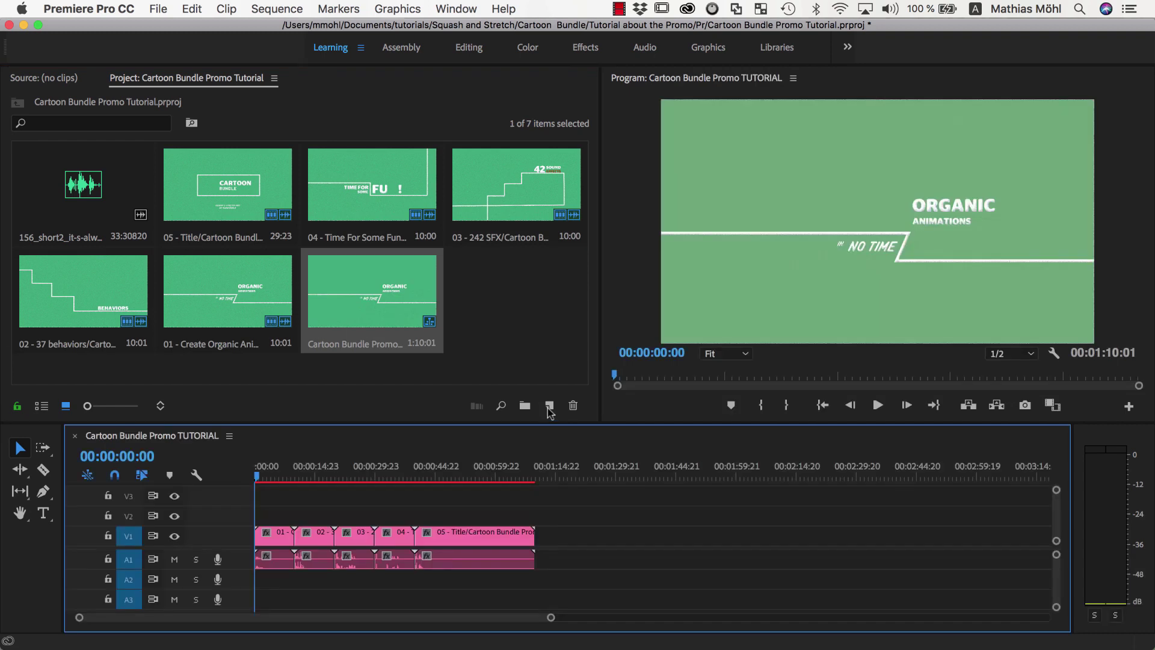
Place the 156_short2 audio clip on track A2 at the sequence start and play it back.
left_click(60, 177)
left_click_drag(61, 177, 292, 570)
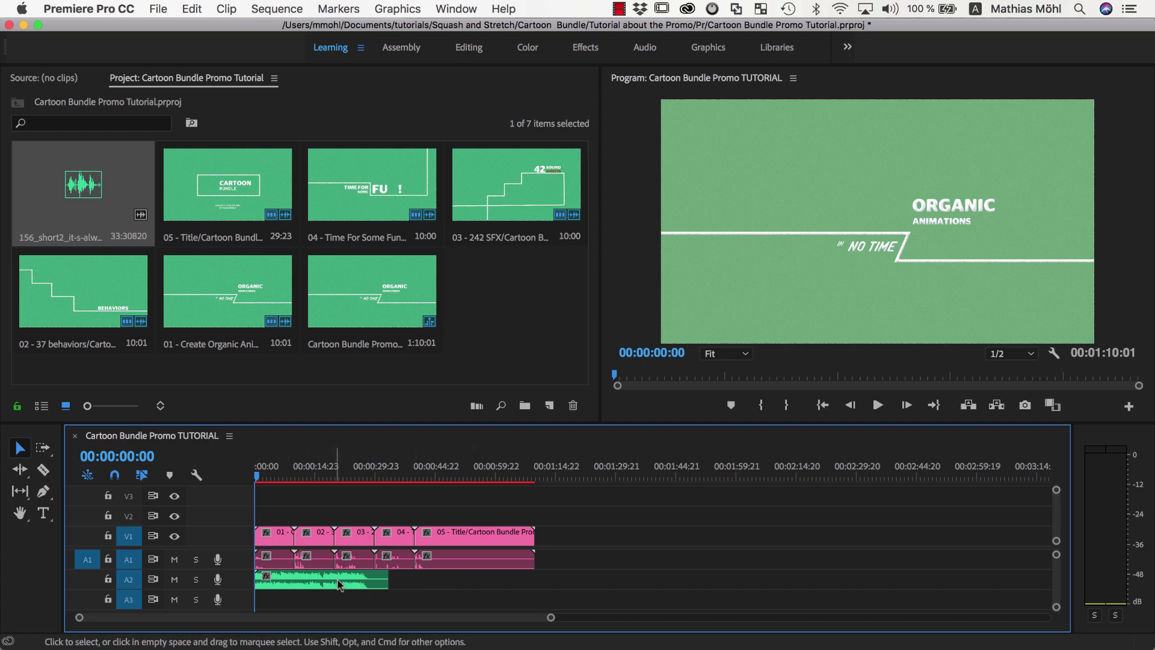
left_click_drag(549, 617, 446, 621)
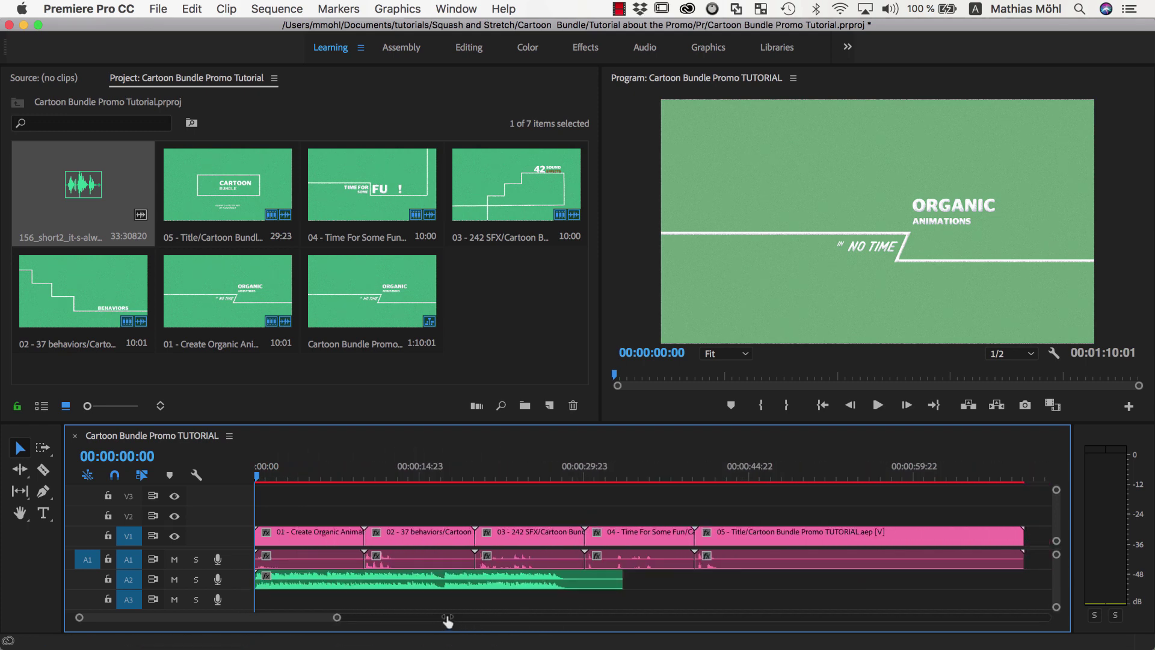
key("space")
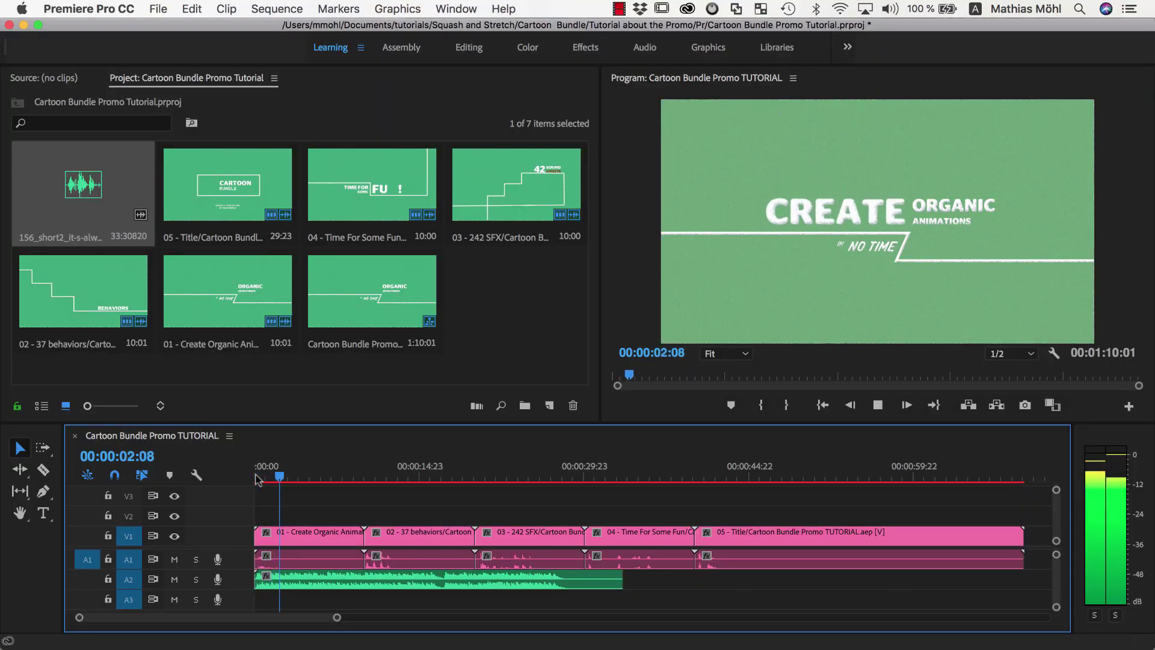
Trim clip 01 to end at 3:16 and clip 02 at 7:00, and start clip 03 at 7:00.
key("space")
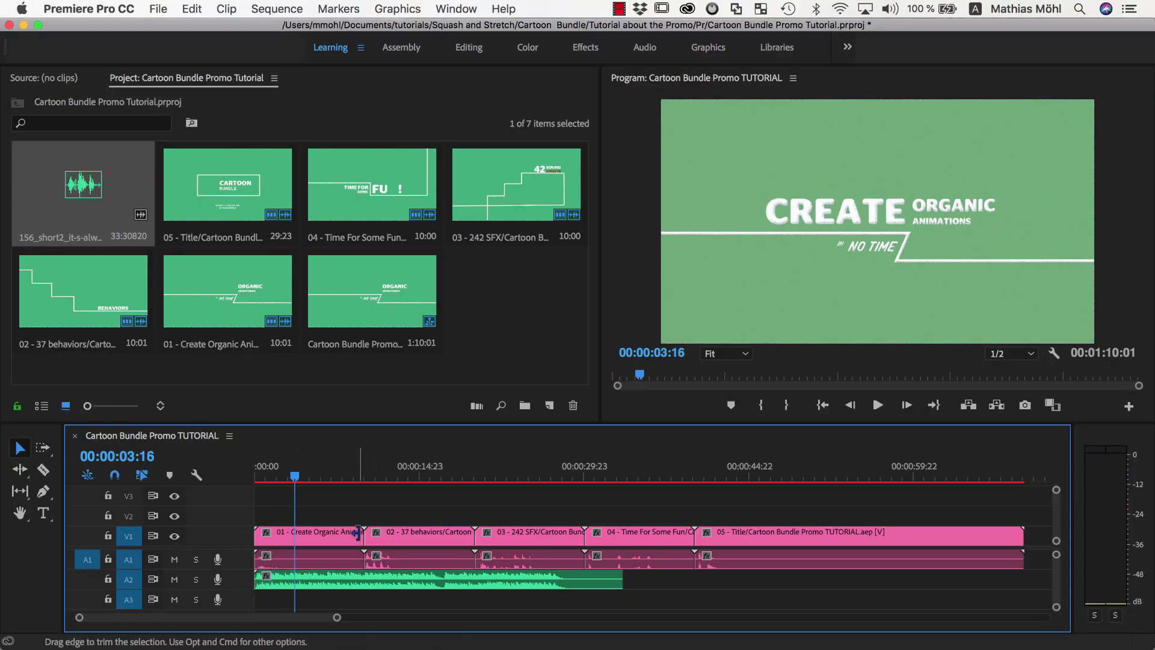
left_click_drag(363, 532, 329, 543)
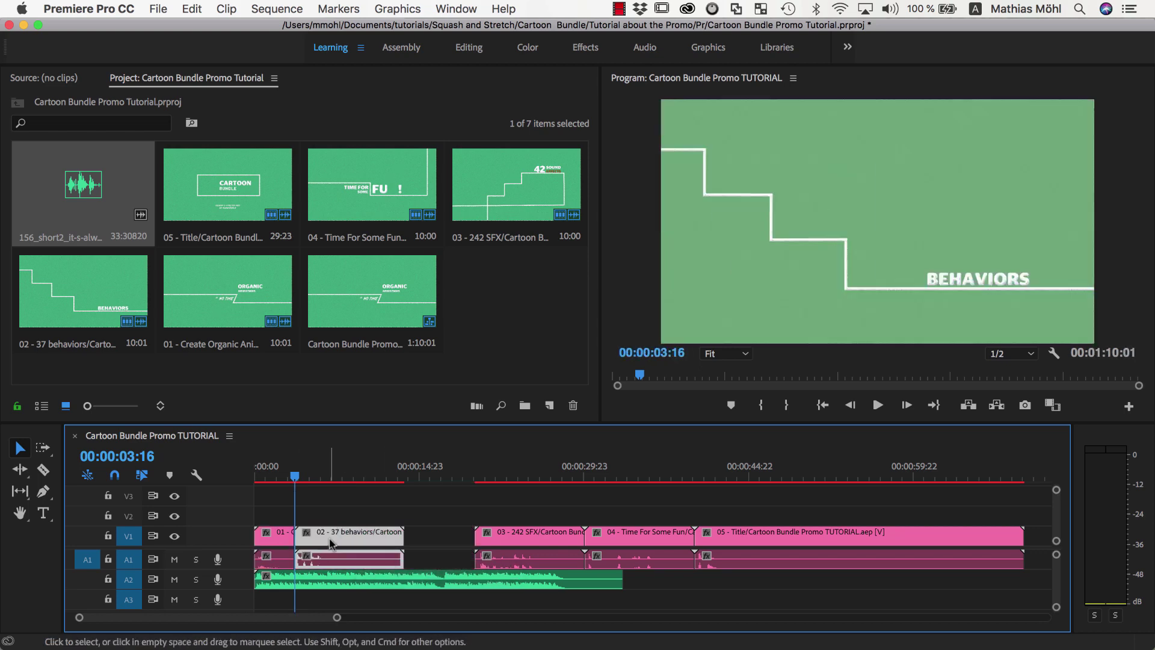
key("space")
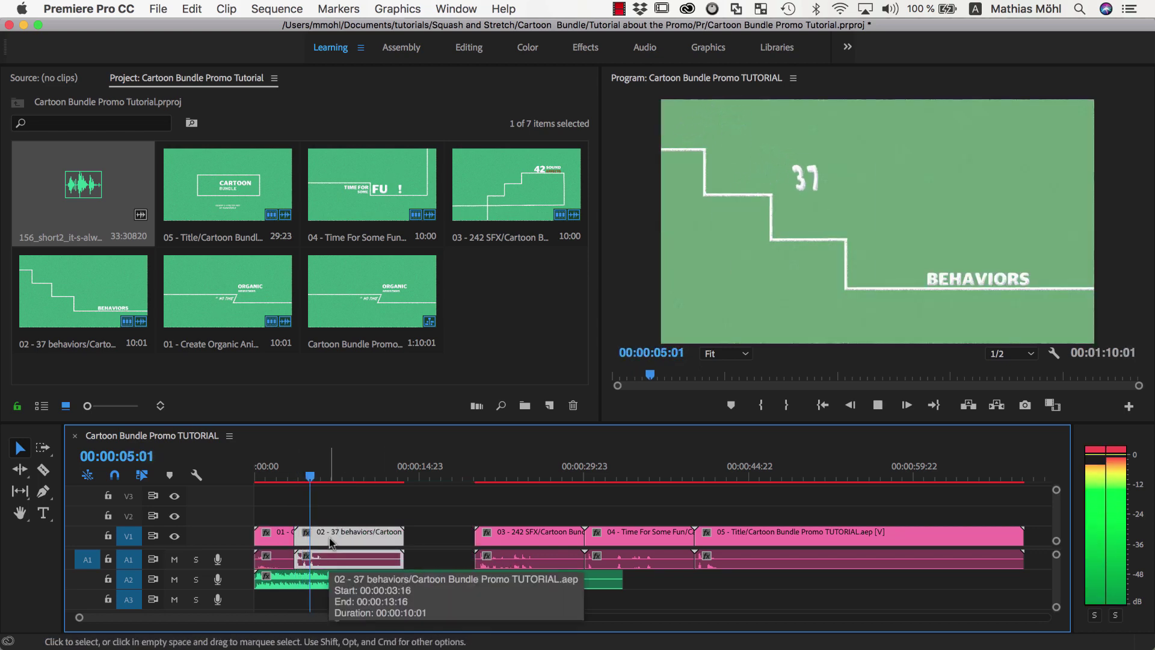
key("space")
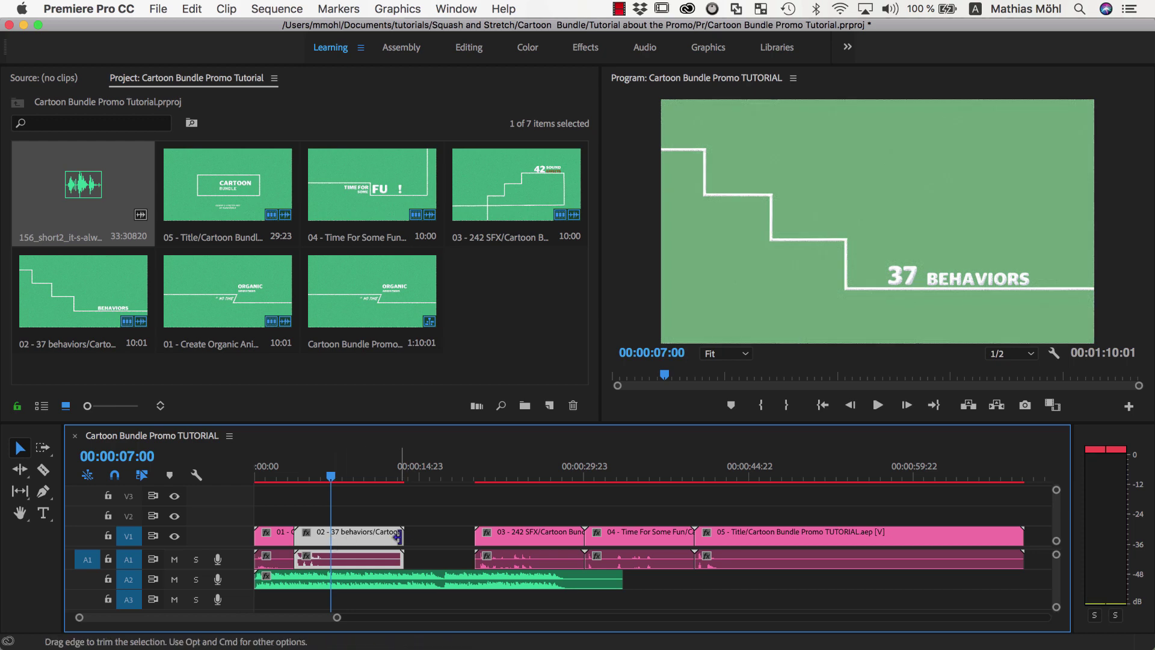
left_click_drag(397, 536, 330, 541)
left_click_drag(519, 541, 376, 543)
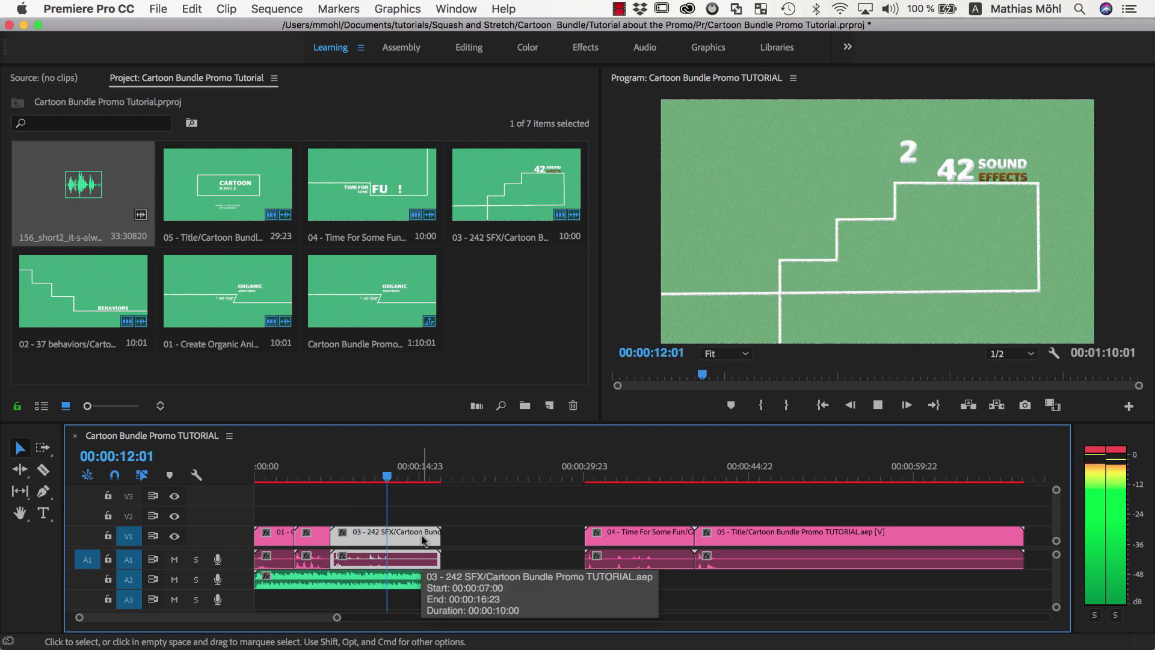
key("space")
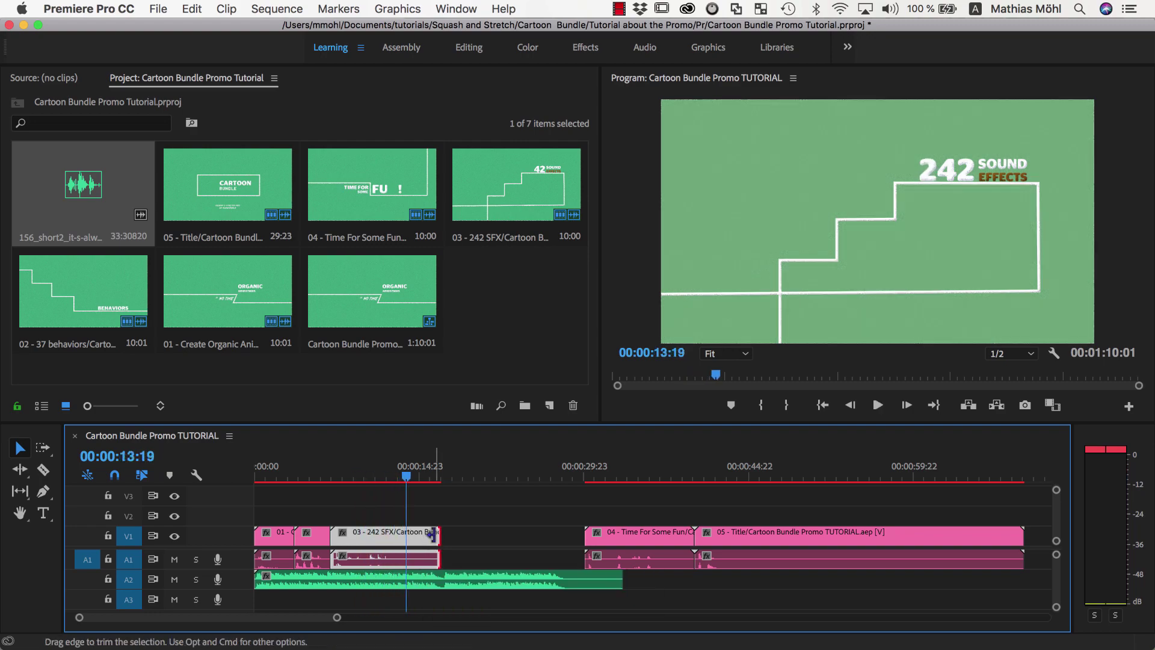
Butt clip 04 against clip 03, move clip 05 to 22:09, and trim both clips' ends.
left_click_drag(622, 539, 443, 541)
key("space")
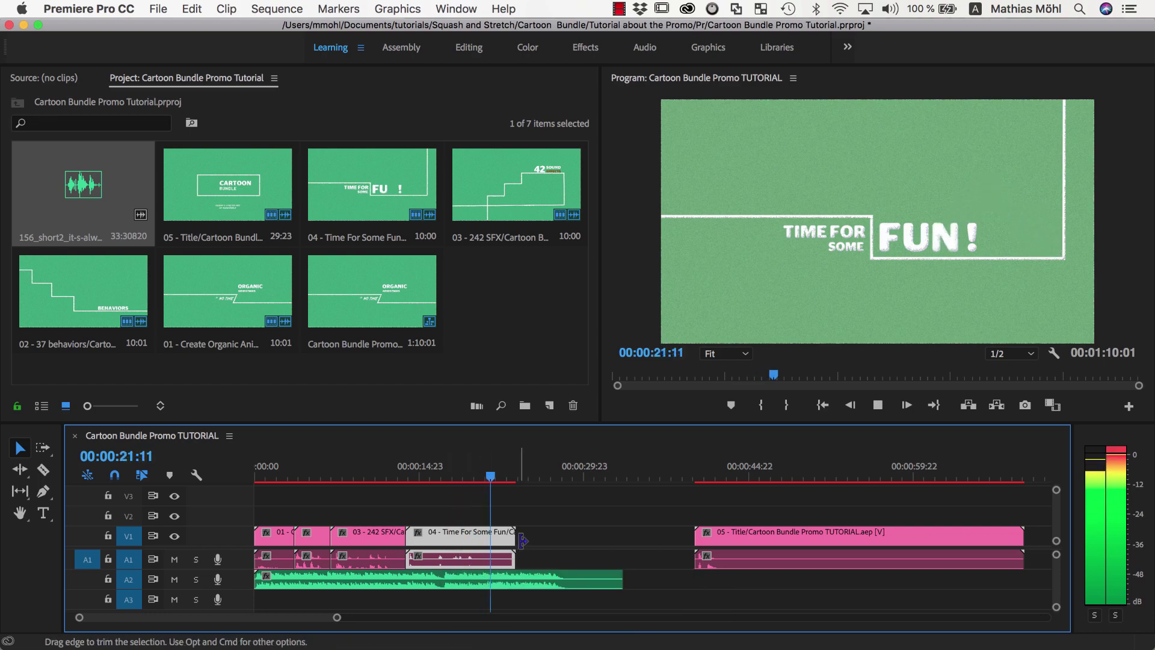
left_click_drag(524, 541, 500, 541)
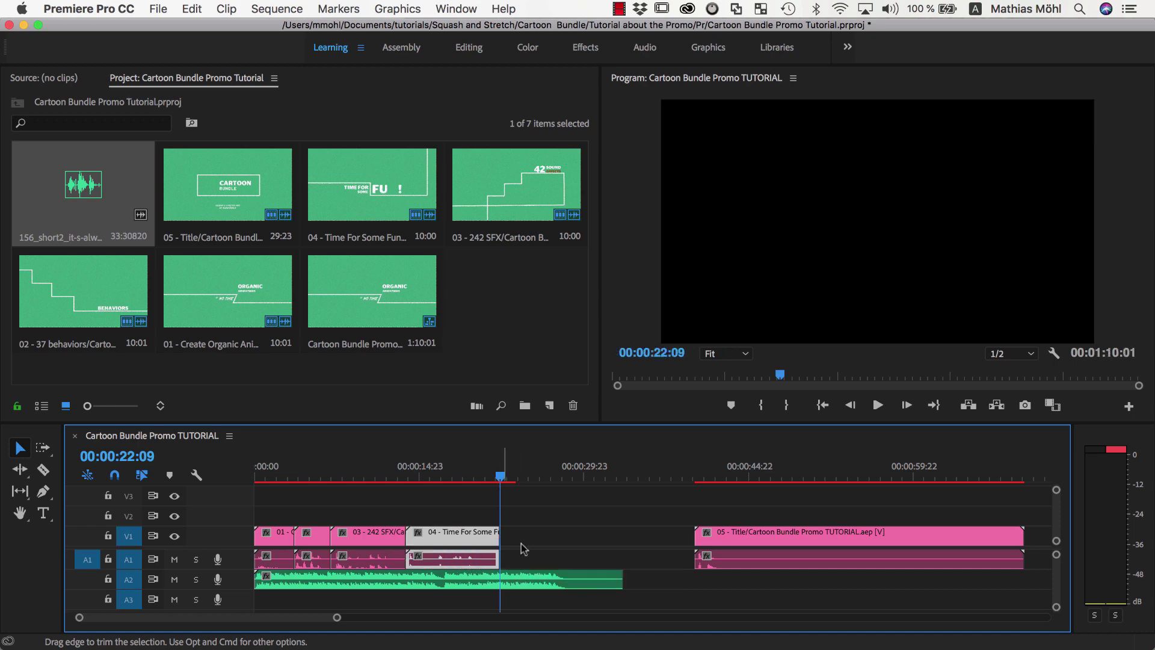
left_click_drag(749, 538, 553, 543)
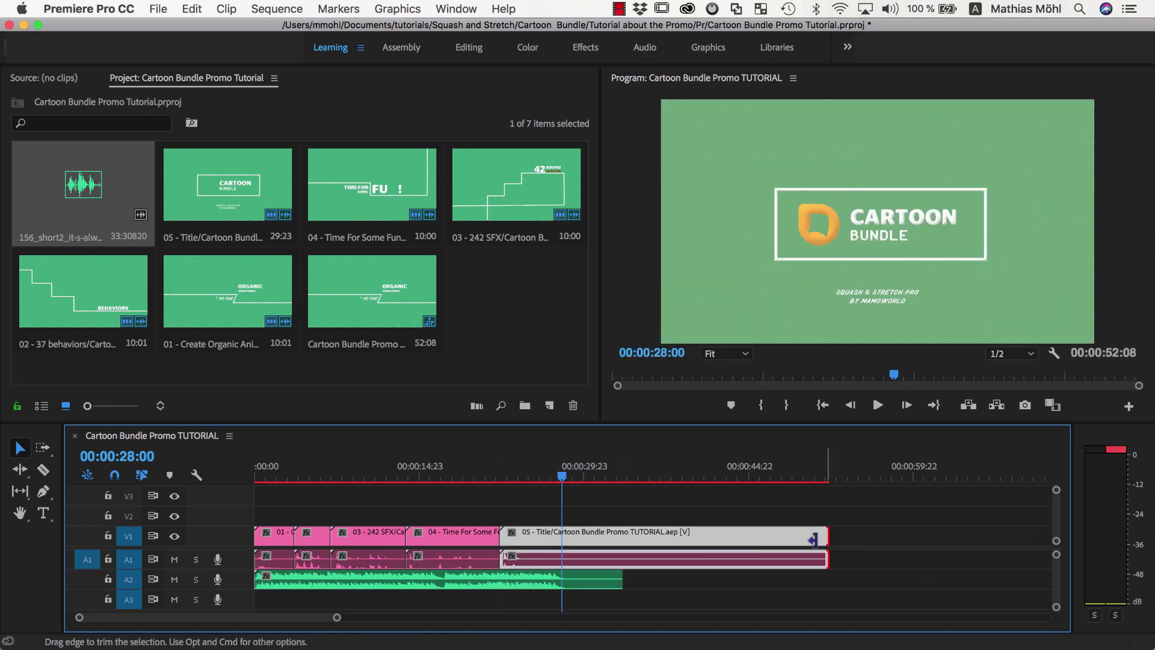
left_click_drag(828, 540, 620, 542)
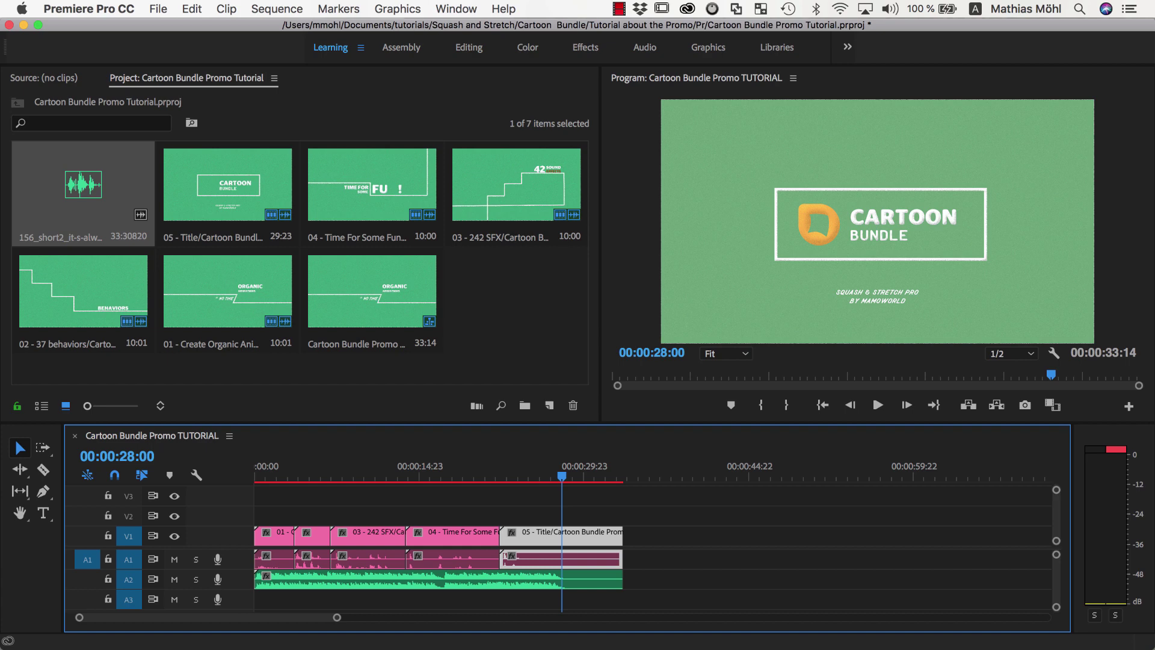
Add markers at 03:16 and 07:00 to the audio clip on track A2.
left_click(534, 585)
left_click(355, 9)
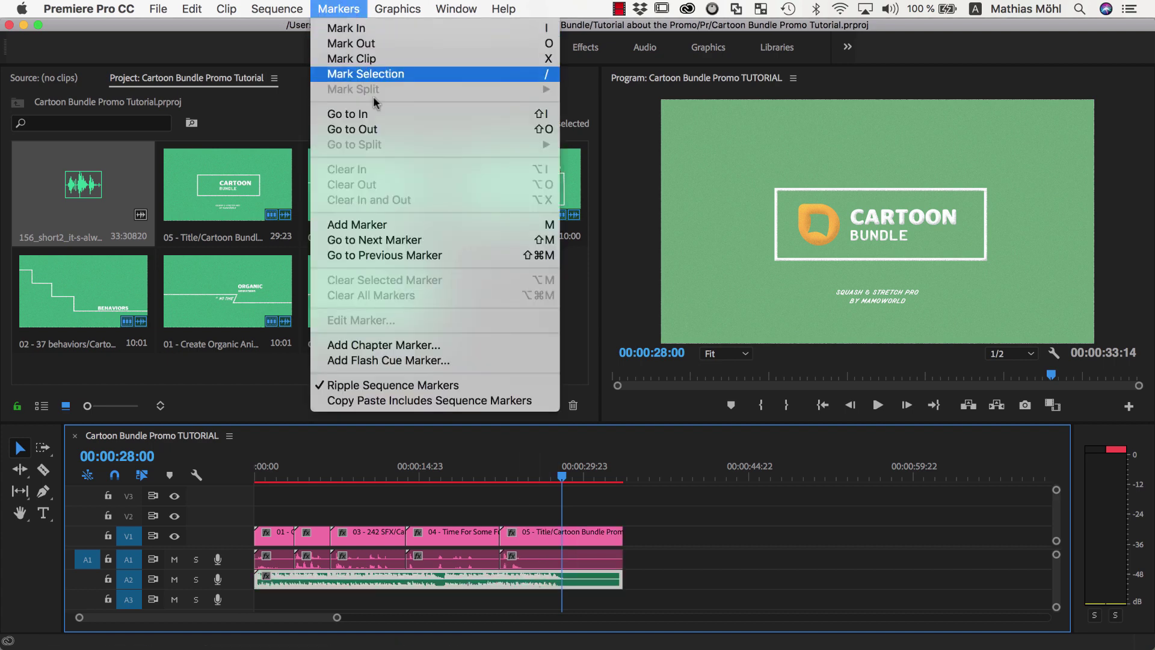
left_click(332, 478)
left_click_drag(332, 478, 498, 481)
key("m")
key("m")
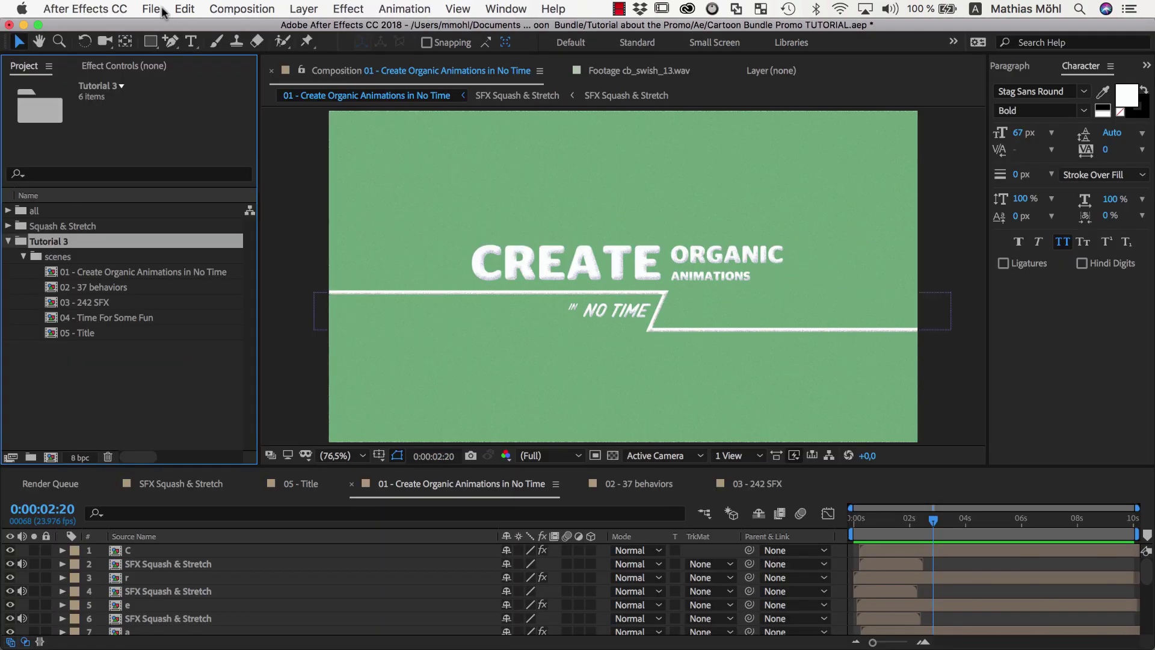
Import the 156_short2 wav file into After Effects and create a 0:00:33:15 comp from it.
left_click(161, 9)
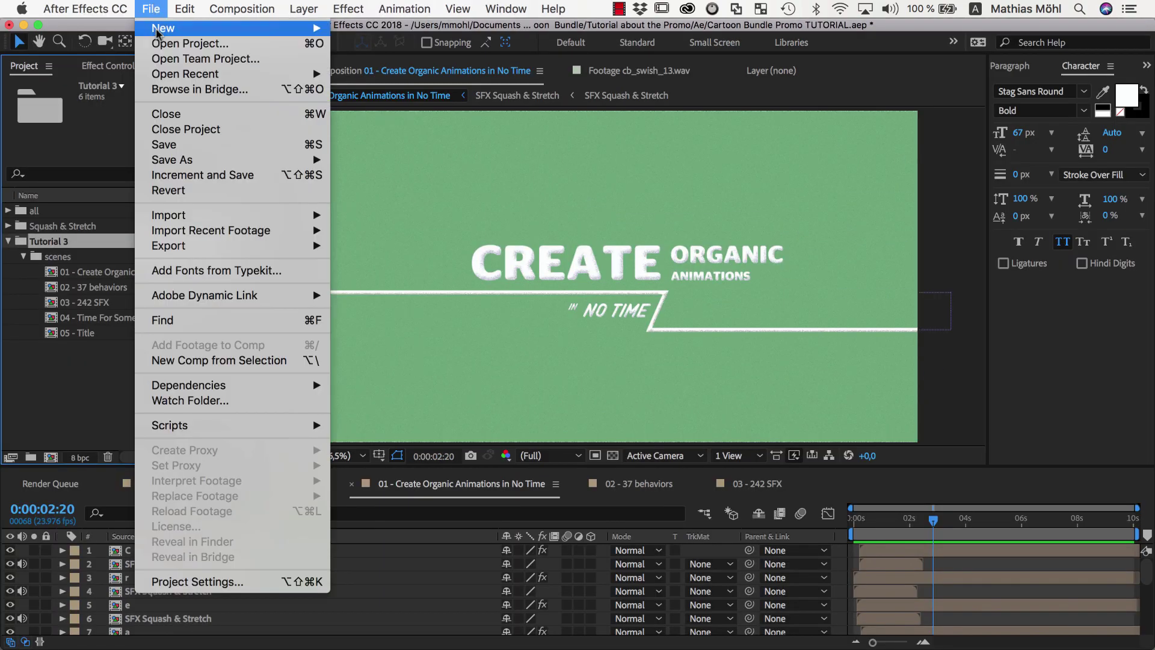
mouse_move(181, 214)
left_click(361, 214)
left_click(361, 143)
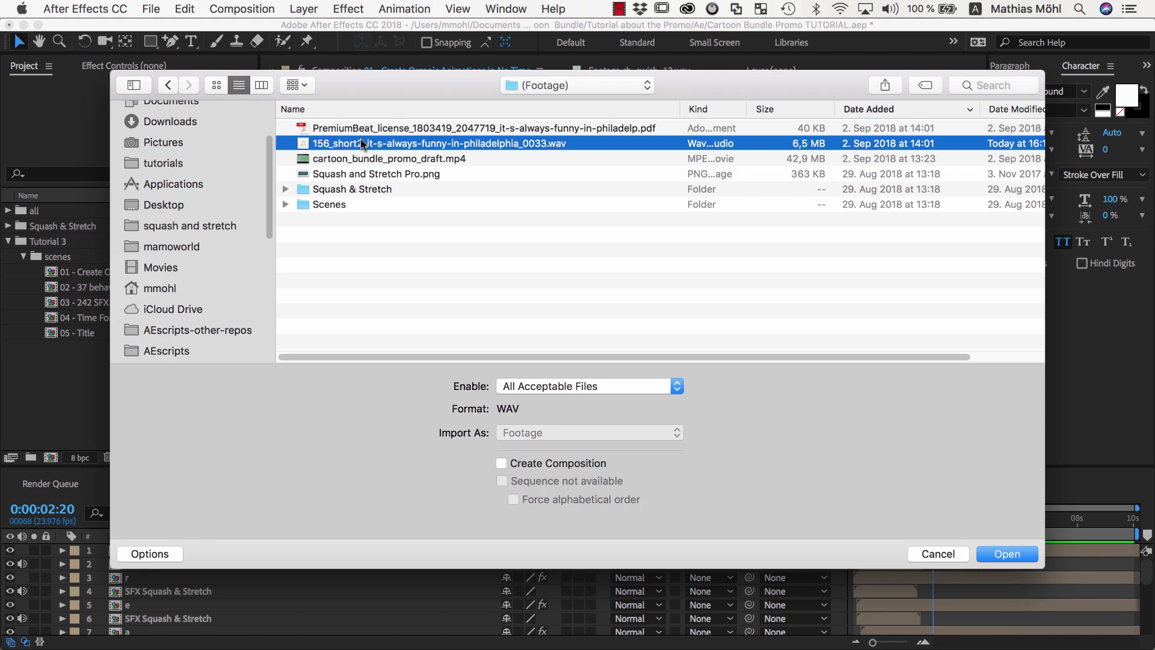
left_click(996, 555)
left_click_drag(174, 257, 53, 459)
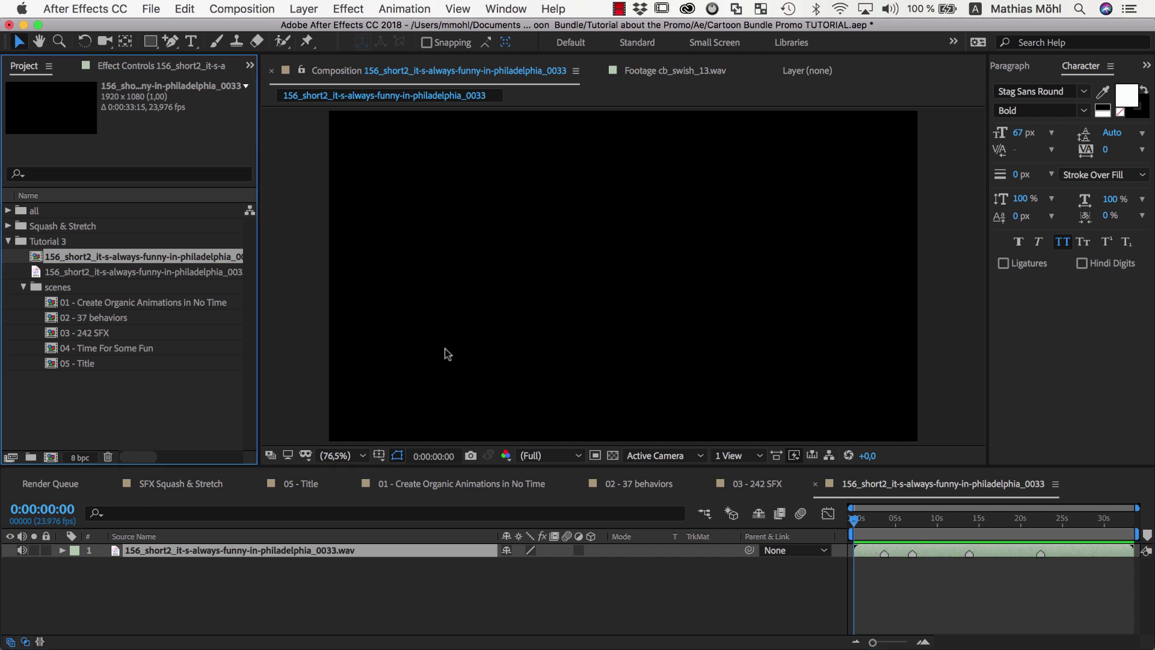
Rename the audio composition to MAIN.
key("Return")
type("MAIN")
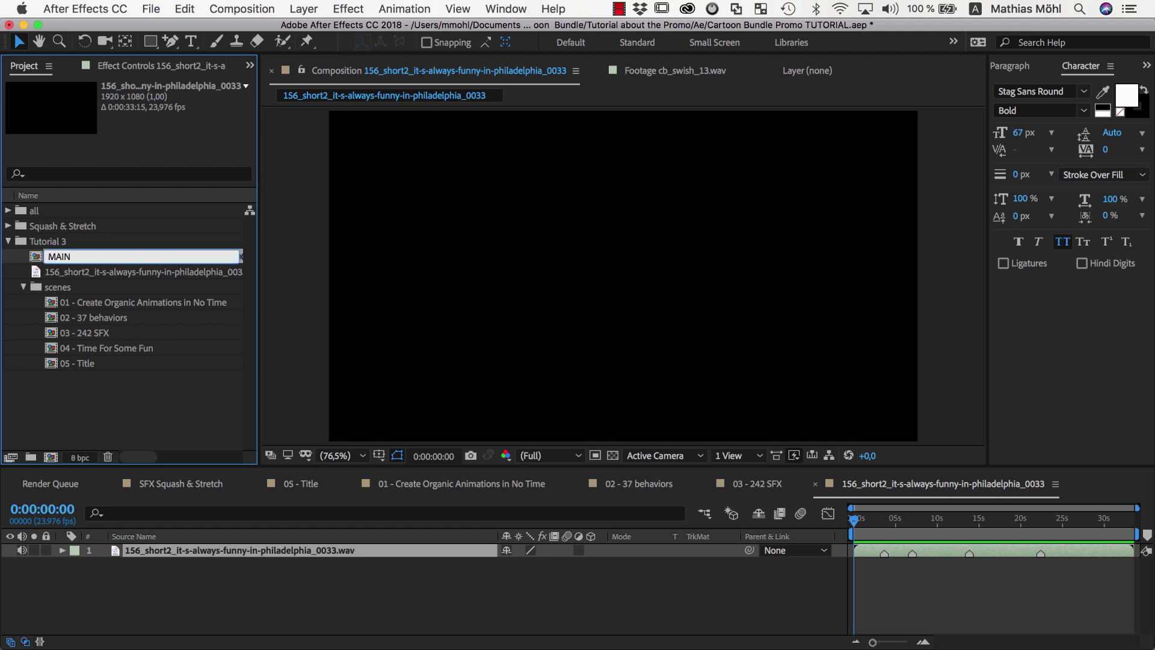
key("Return")
Enlarge the MAIN composition to 5760 x 3240 by entering width 1920*3.
left_click(875, 483)
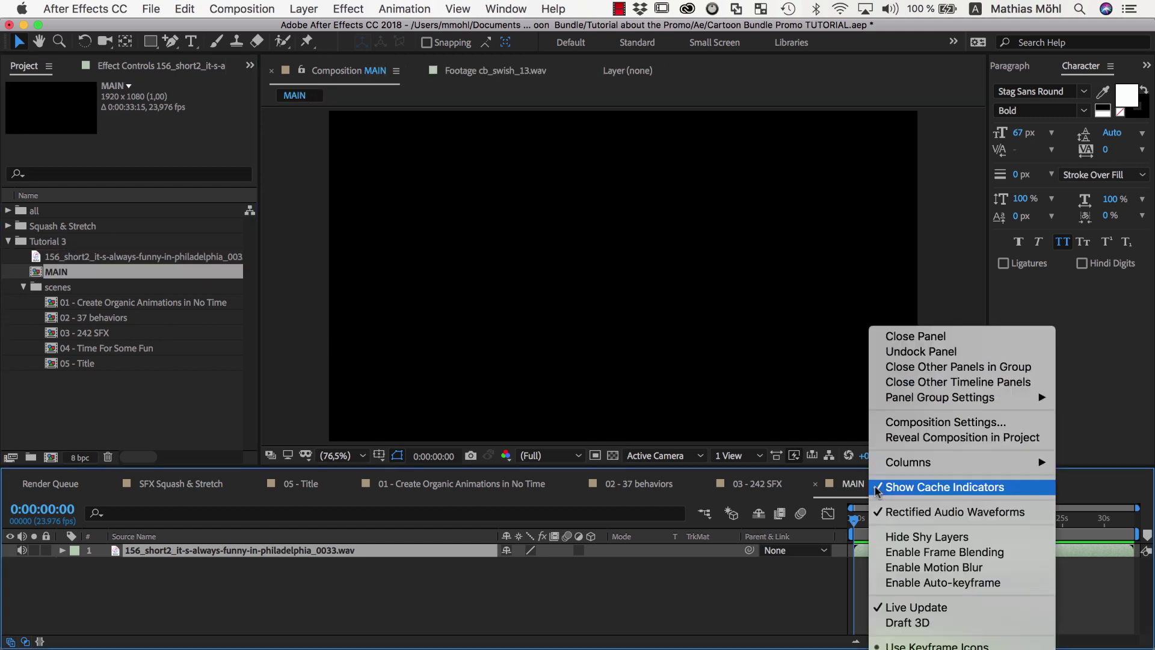
left_click(894, 424)
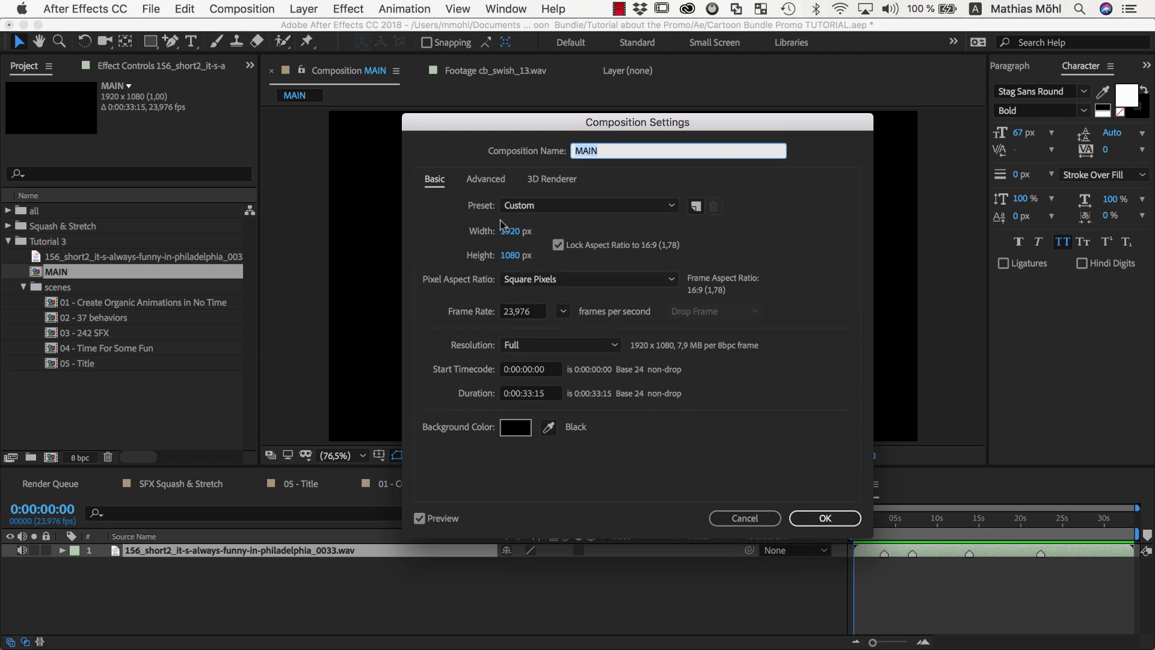
left_click(519, 233)
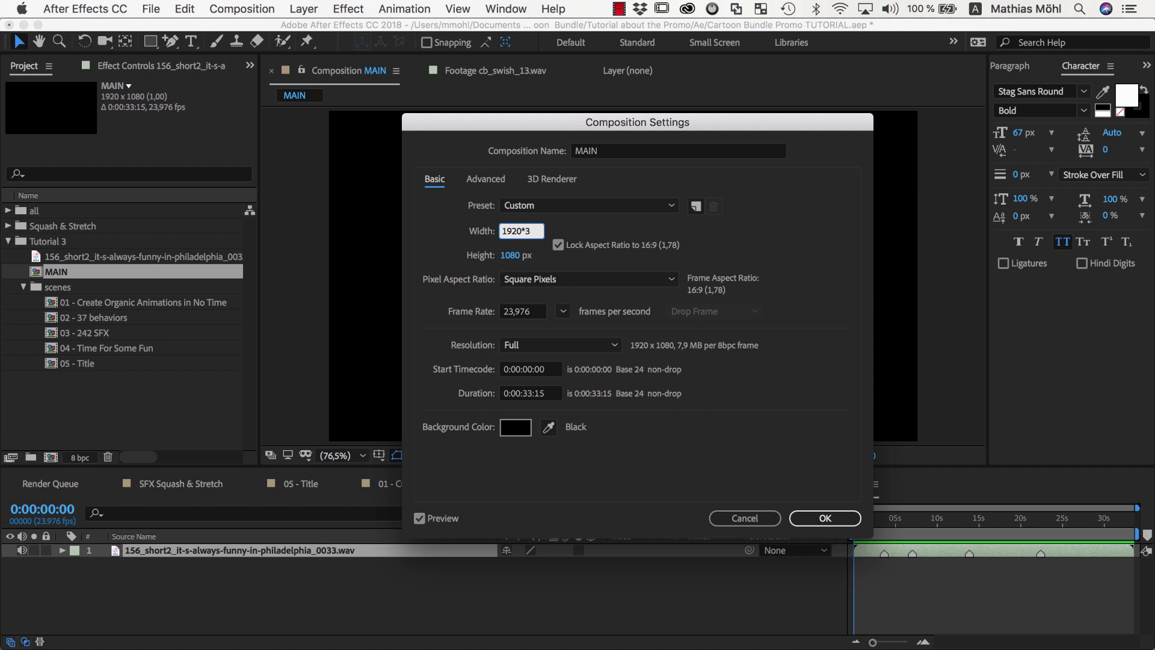
key("Return")
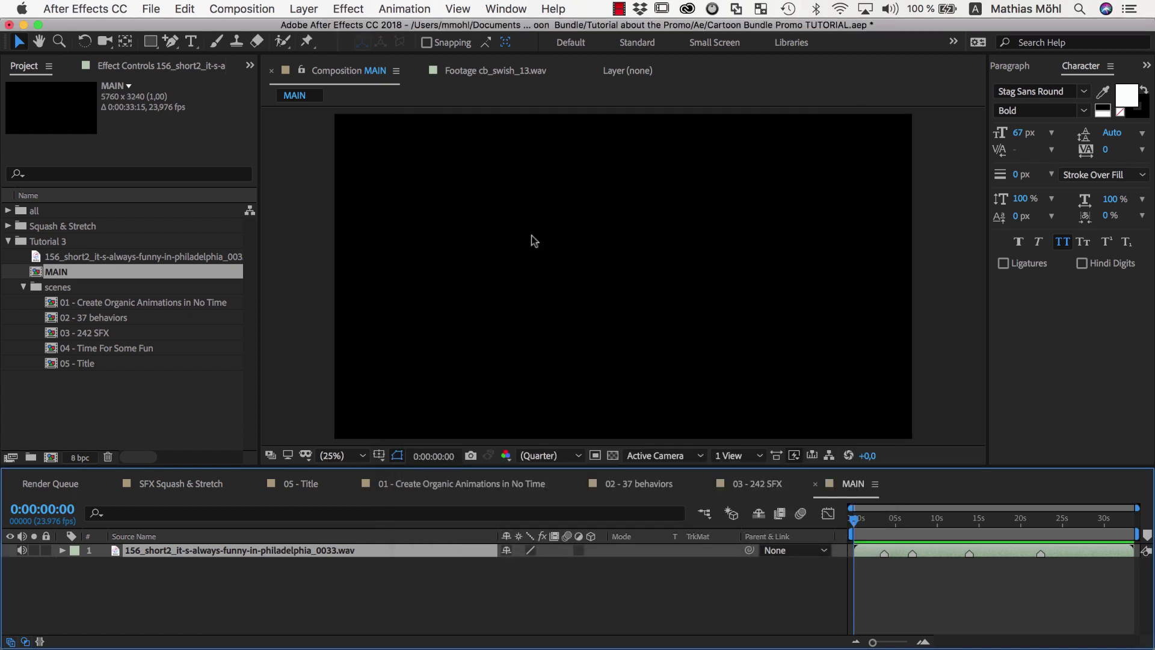
Copy all layers of scenes 01 and 02 into the MAIN composition.
double_click(129, 302)
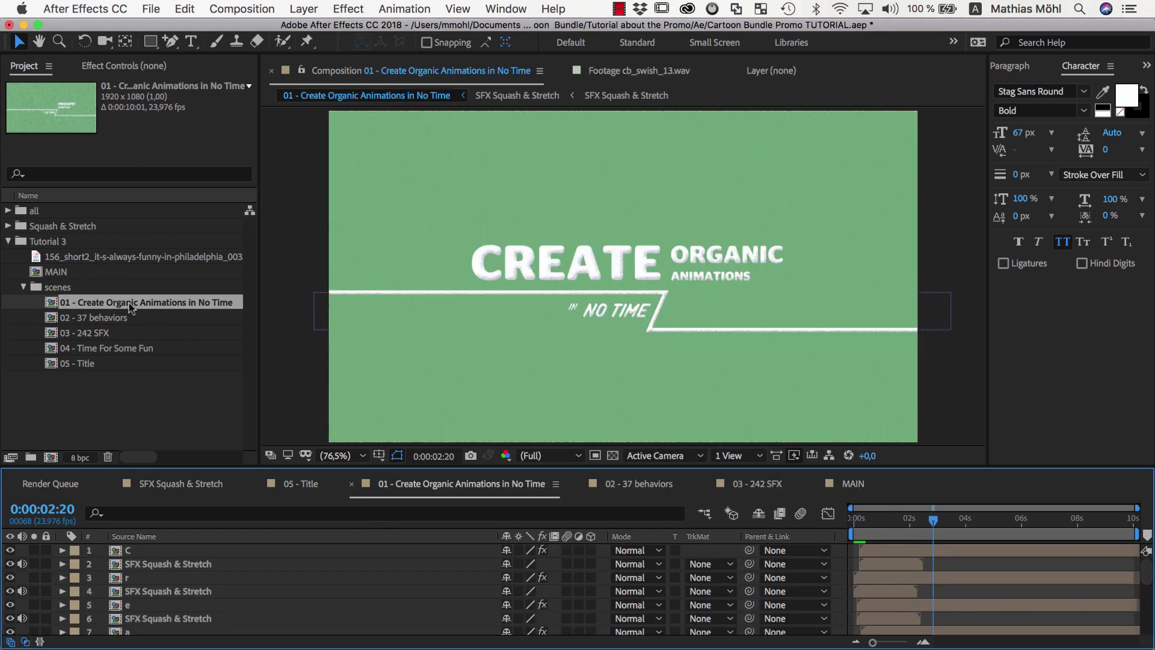
scroll(121, 589, "down", 6)
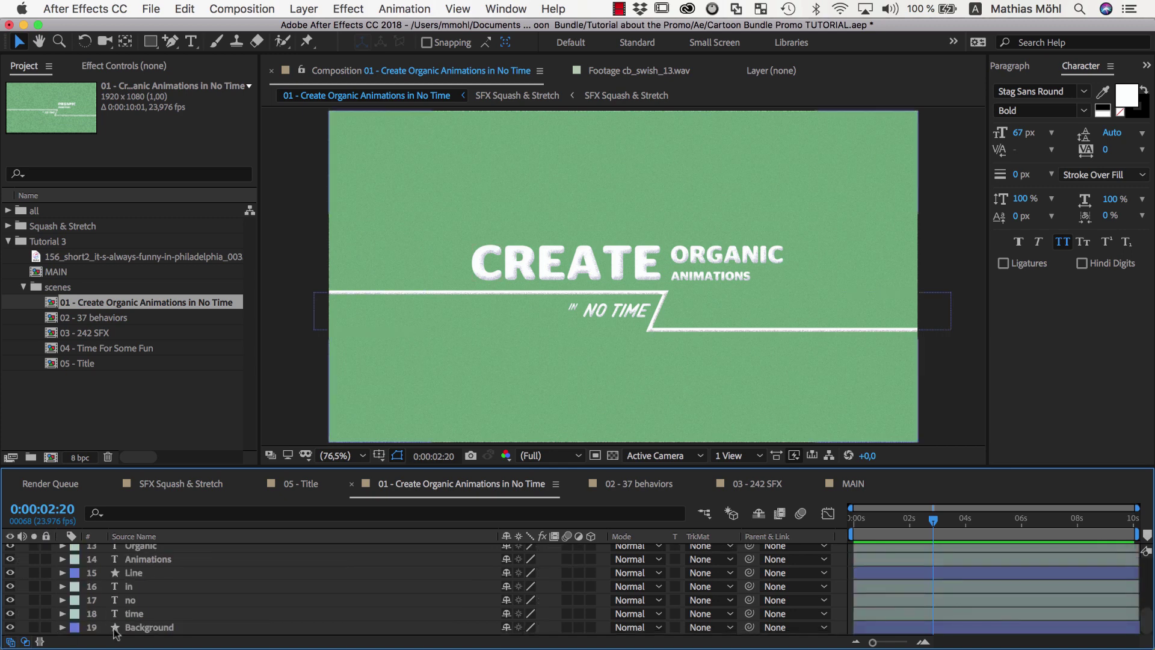
key("ctrl+a")
double_click(67, 275)
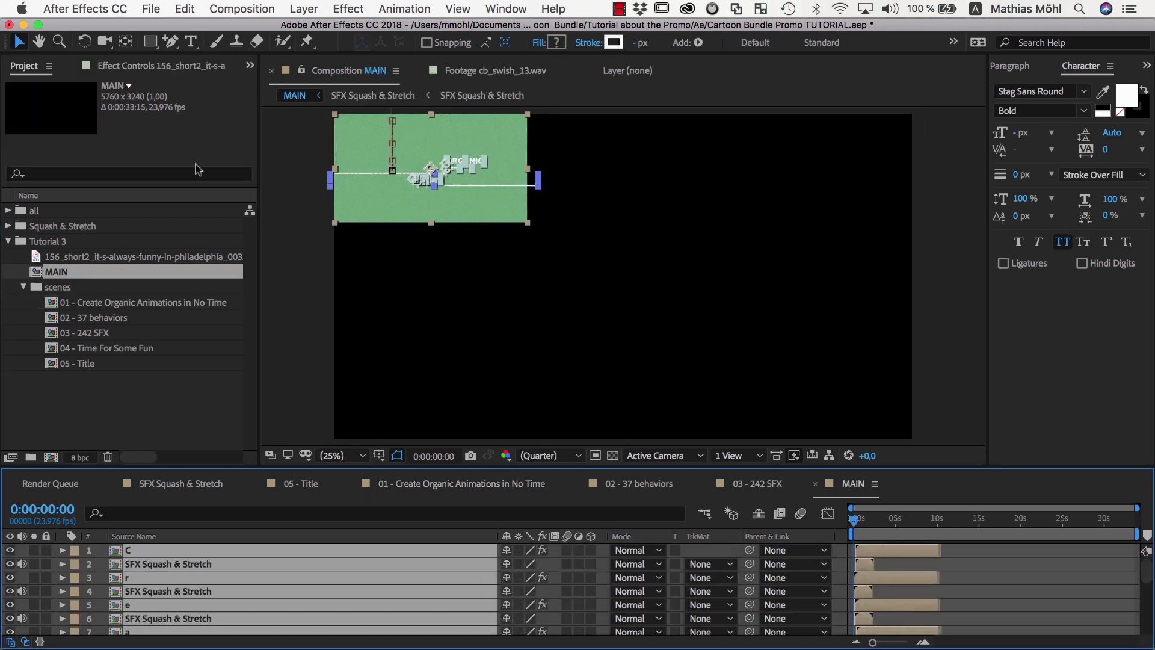
double_click(118, 319)
key("ctrl+a")
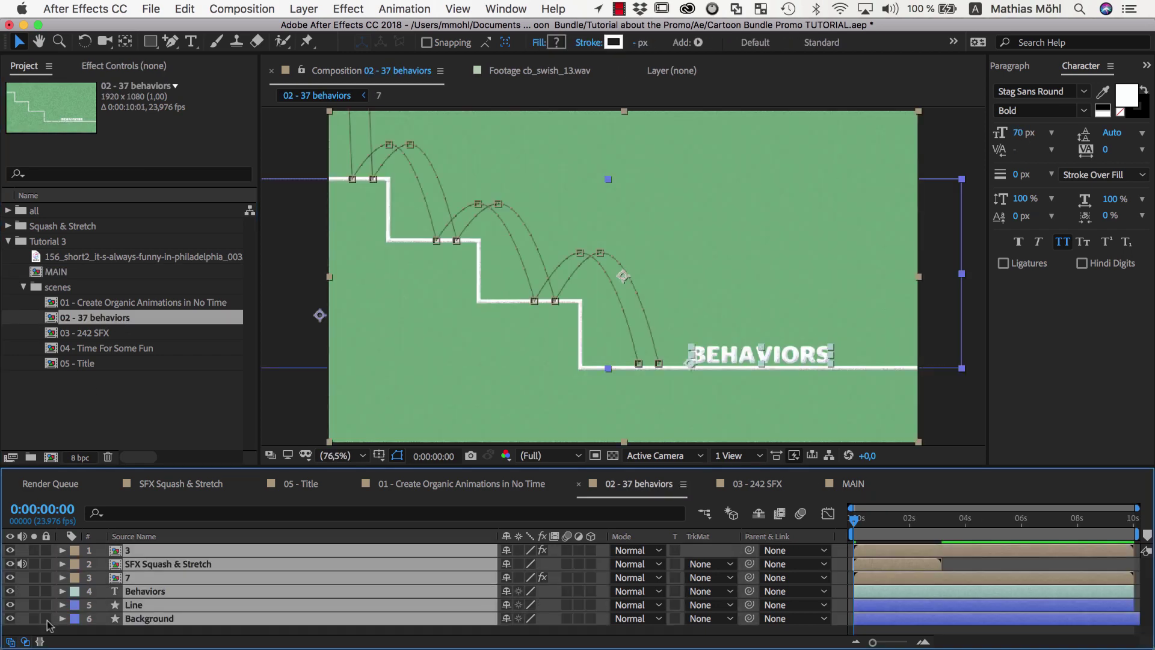
double_click(57, 276)
Make the pasted 37 behaviors layers start at 0:00:03:16.
scroll(235, 601, "down", 5)
left_click(218, 628)
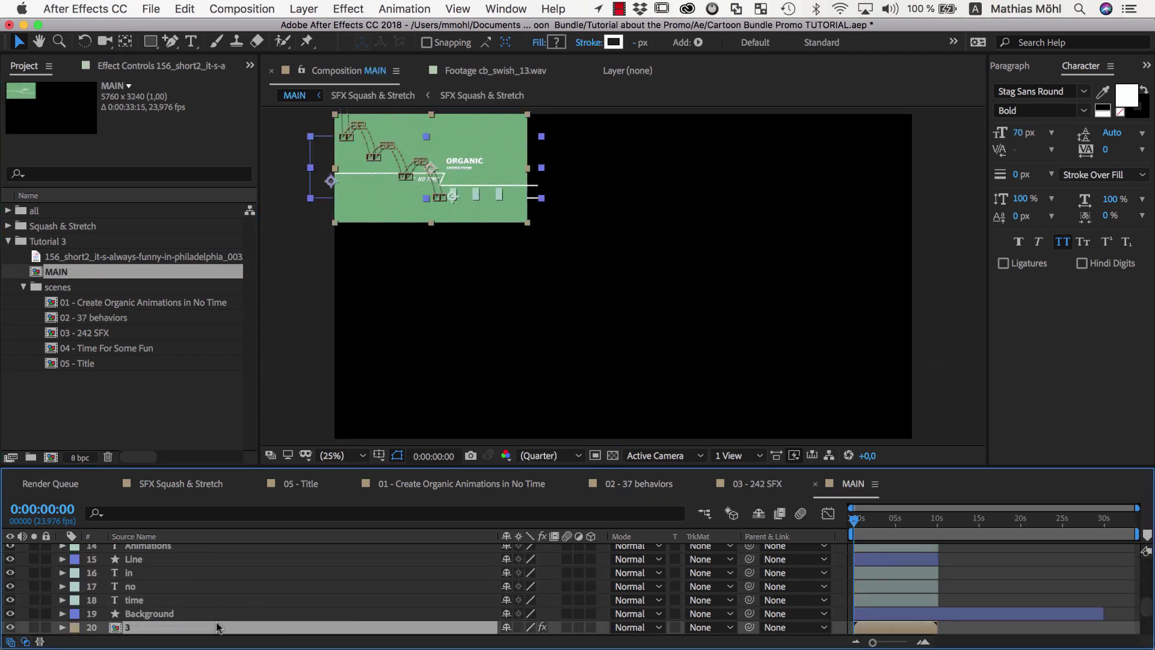
key("ctrl+shift+Down")
key("ctrl+shift+Down")
key("ctrl+shift+Down")
key("ctrl+shift+Down")
key("ctrl+shift+Down")
left_click(885, 519)
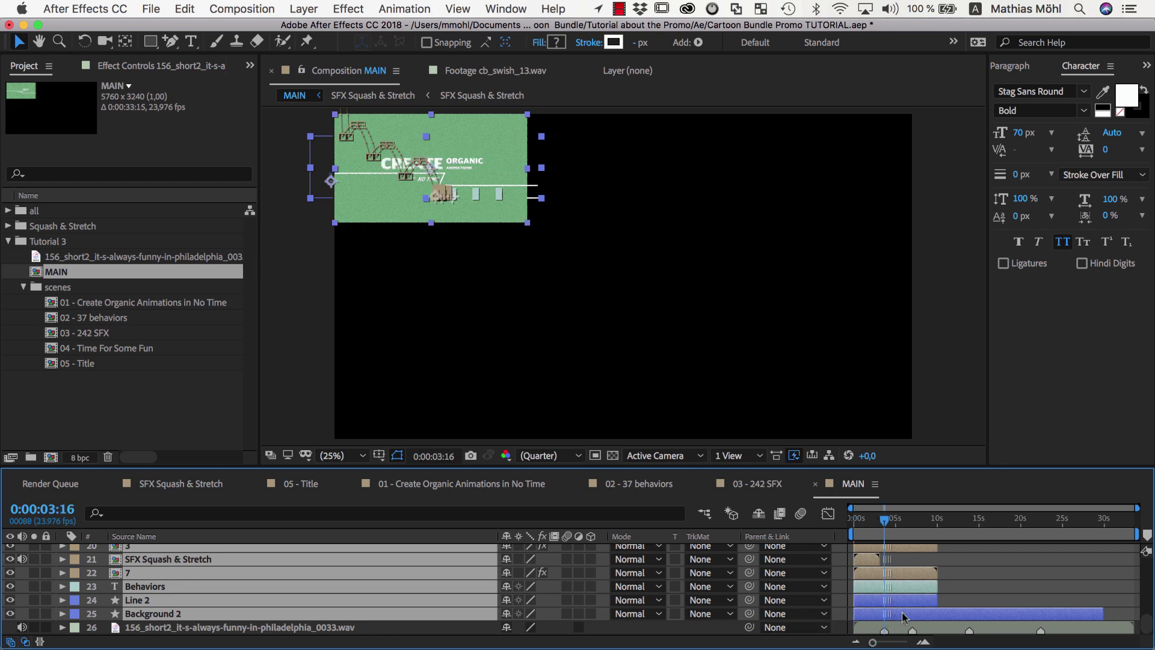
key("bracketleft")
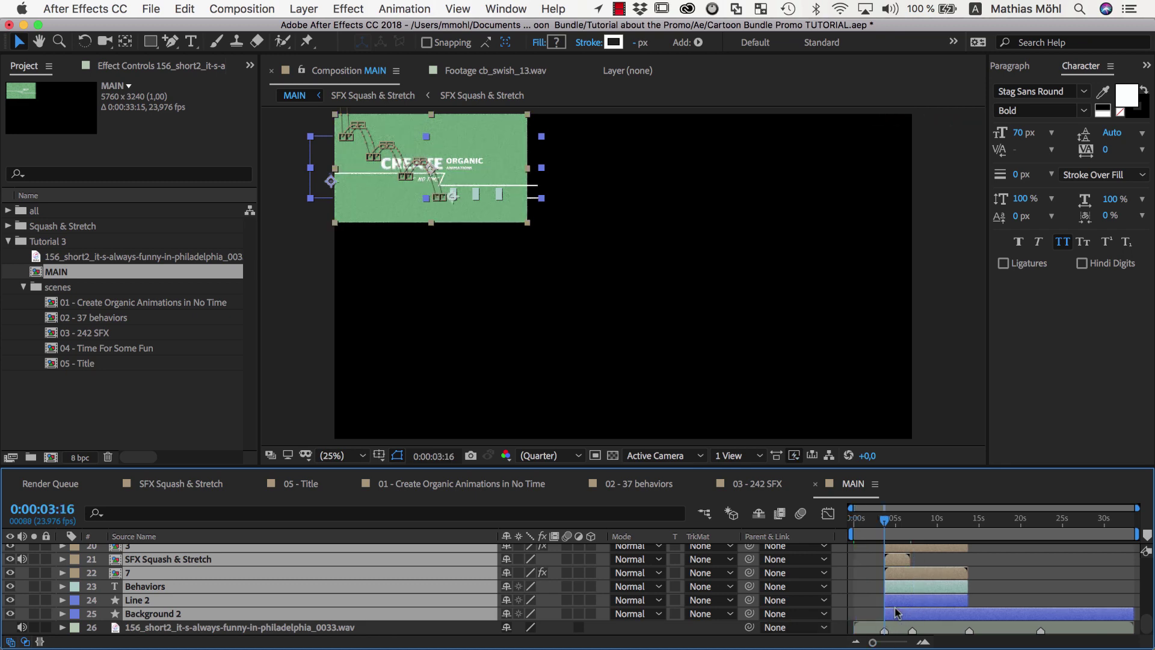
Open the Squash and Stretch Pro extension panel from the Window menu.
left_click(506, 9)
mouse_move(541, 93)
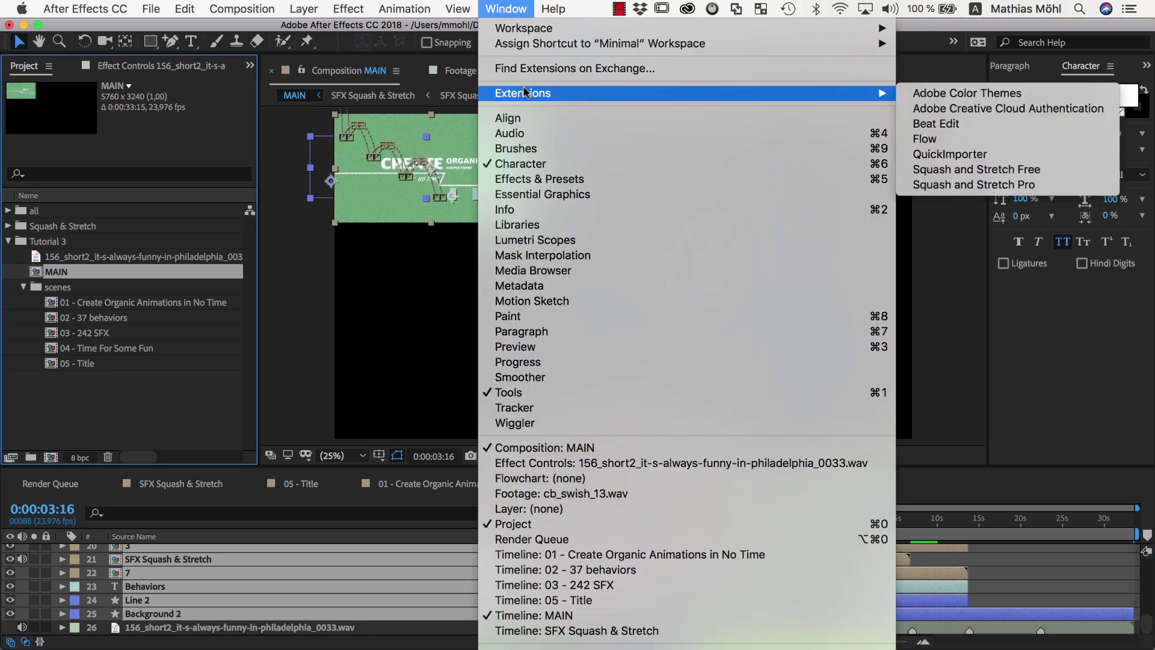
left_click(903, 186)
Parent scene 02's layers to Null 141 and offset it one frame-width to the right.
left_click(98, 89)
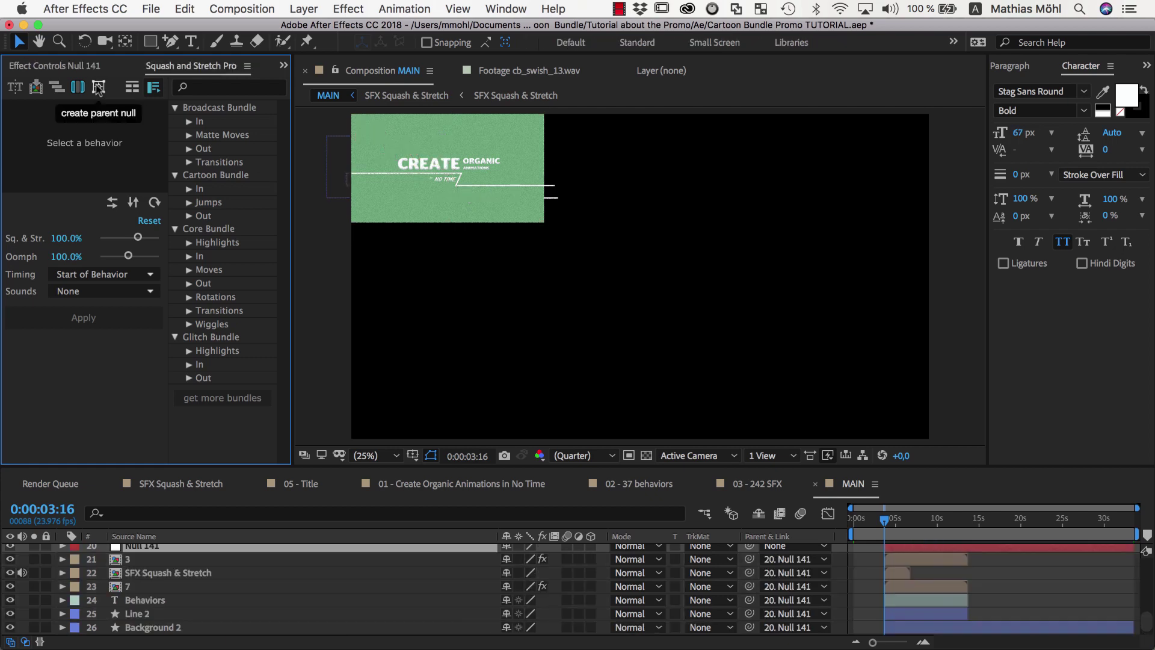
left_click_drag(499, 604, 552, 606)
key("slash")
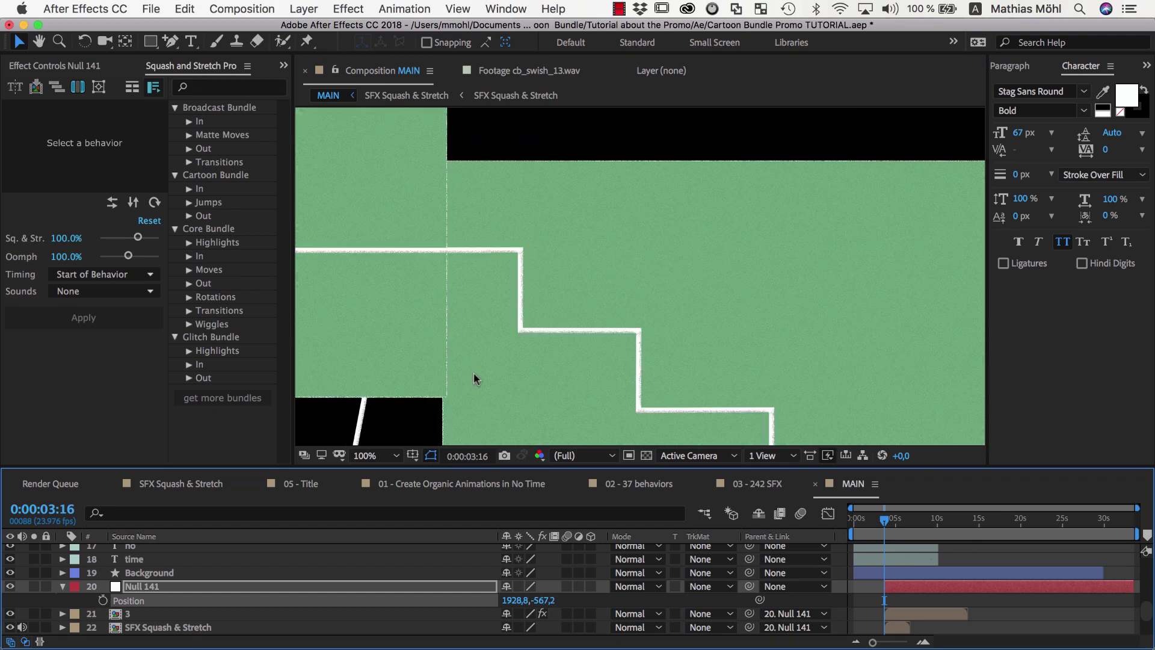
key("comma")
key("comma")
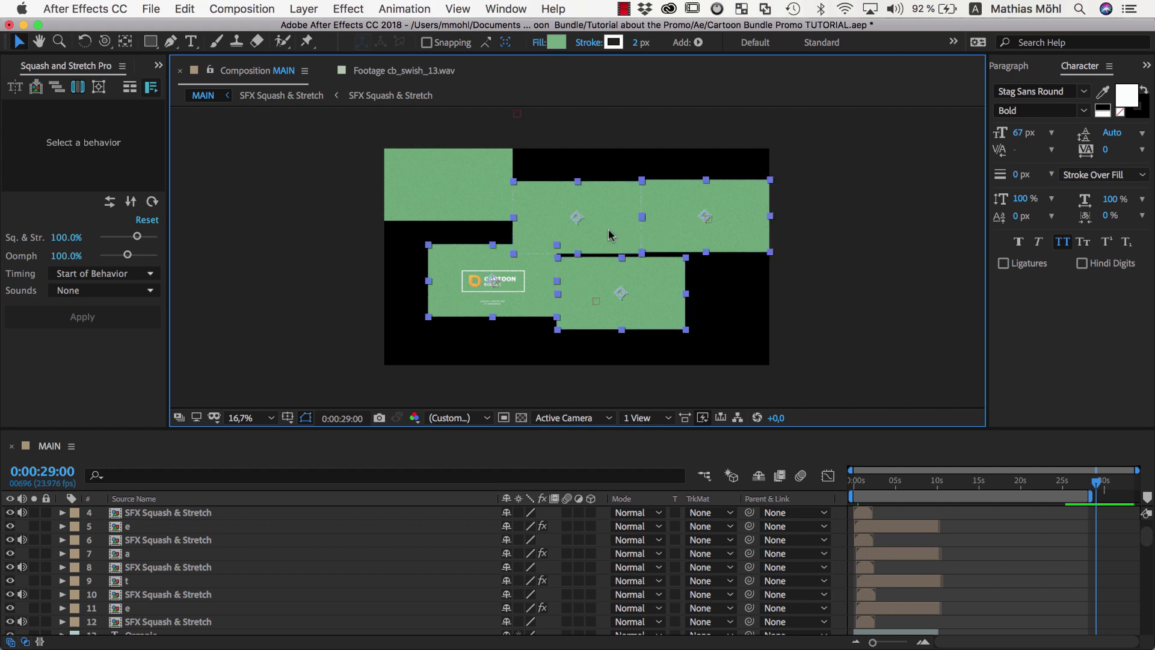
Delete the duplicate green backgrounds and move Background to the bottom, just above the audio.
key("Delete")
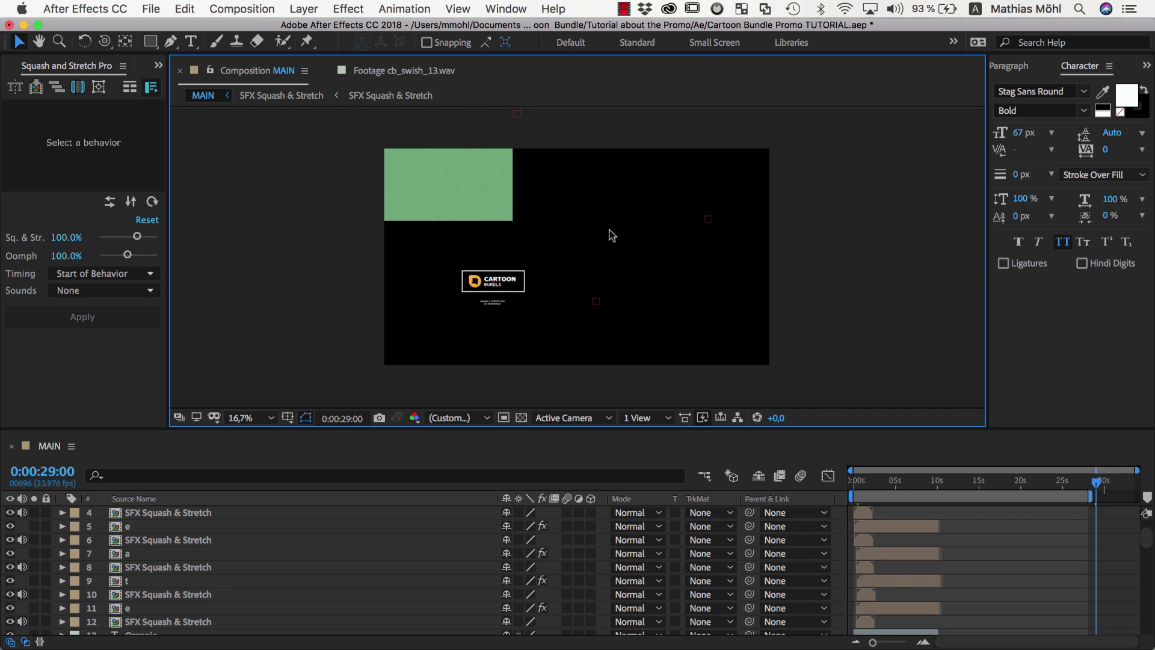
left_click(498, 182)
scroll(439, 556, "down", 5)
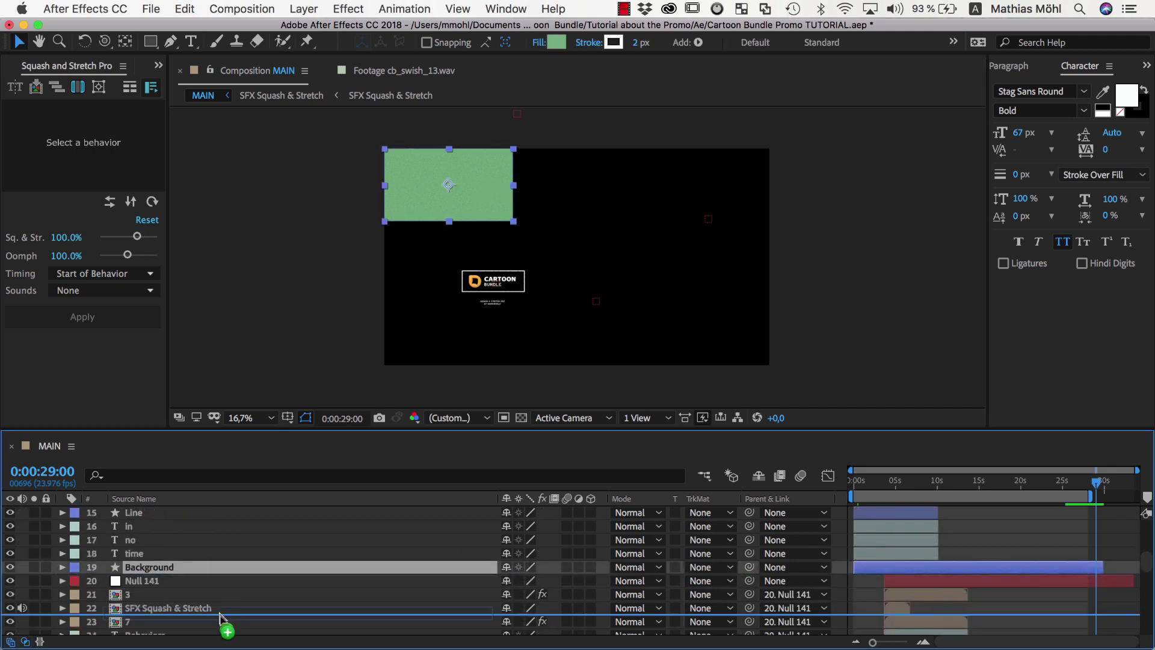
mouse_move(227, 621)
left_mouse_down()
mouse_move(232, 640)
mouse_move(228, 628)
left_mouse_up()
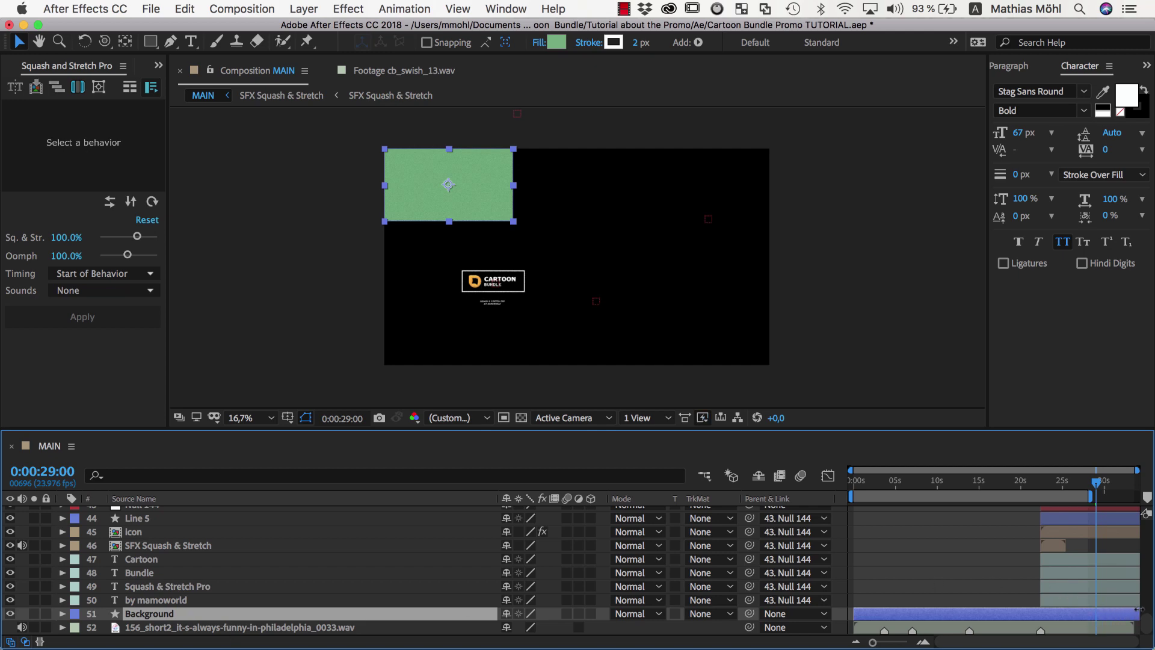
Reset Background's Position to 2880,1620, scale it to cover the canvas, and lock it.
key("p")
right_click(157, 629)
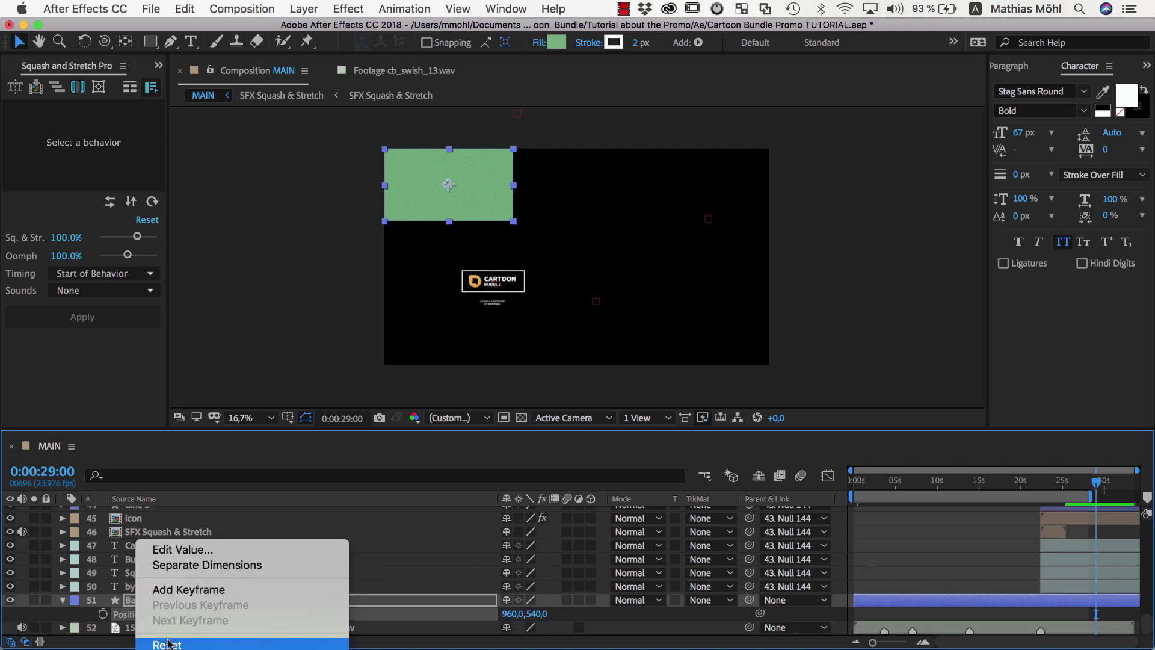
left_click(168, 643)
left_click_drag(513, 221, 371, 142)
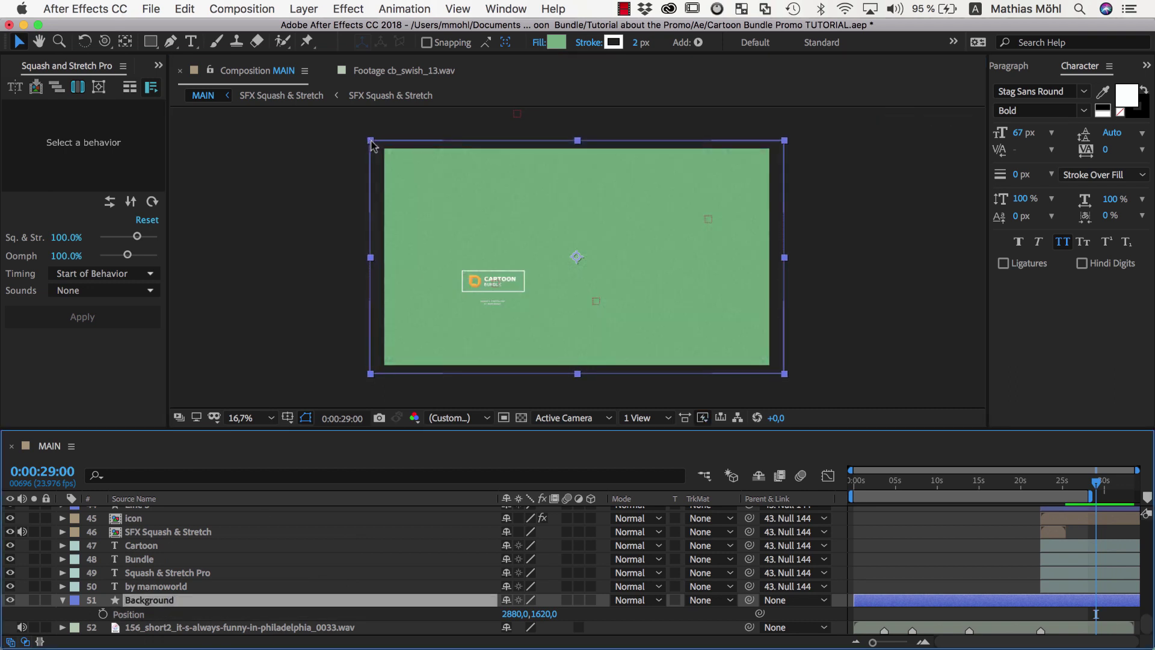
left_click(46, 600)
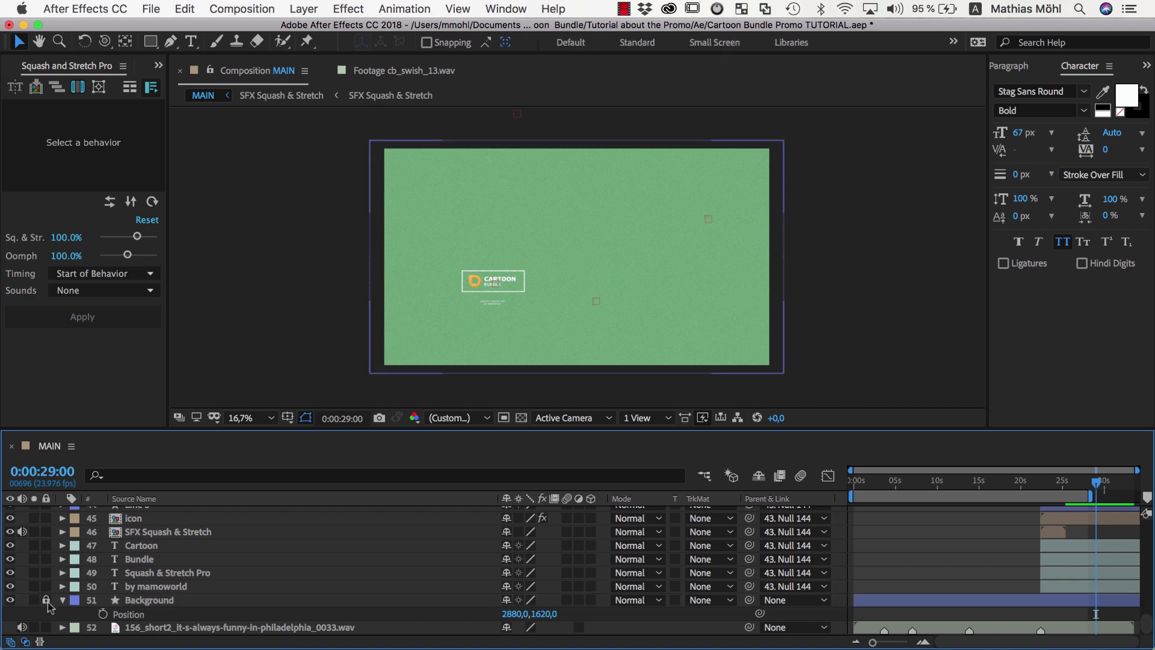
Scrub back to the scenes' start and add three corner points to the first scene's Line path.
scroll(575, 254, "up", 1)
key("j")
key("j")
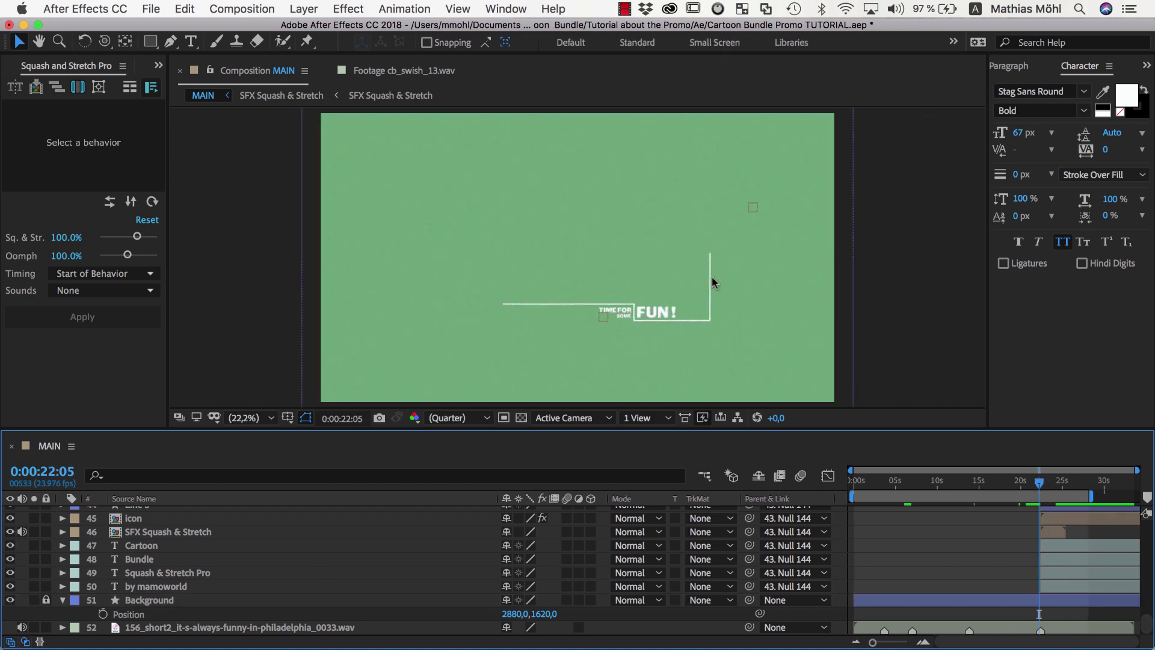
left_click_drag(1039, 483, 966, 483)
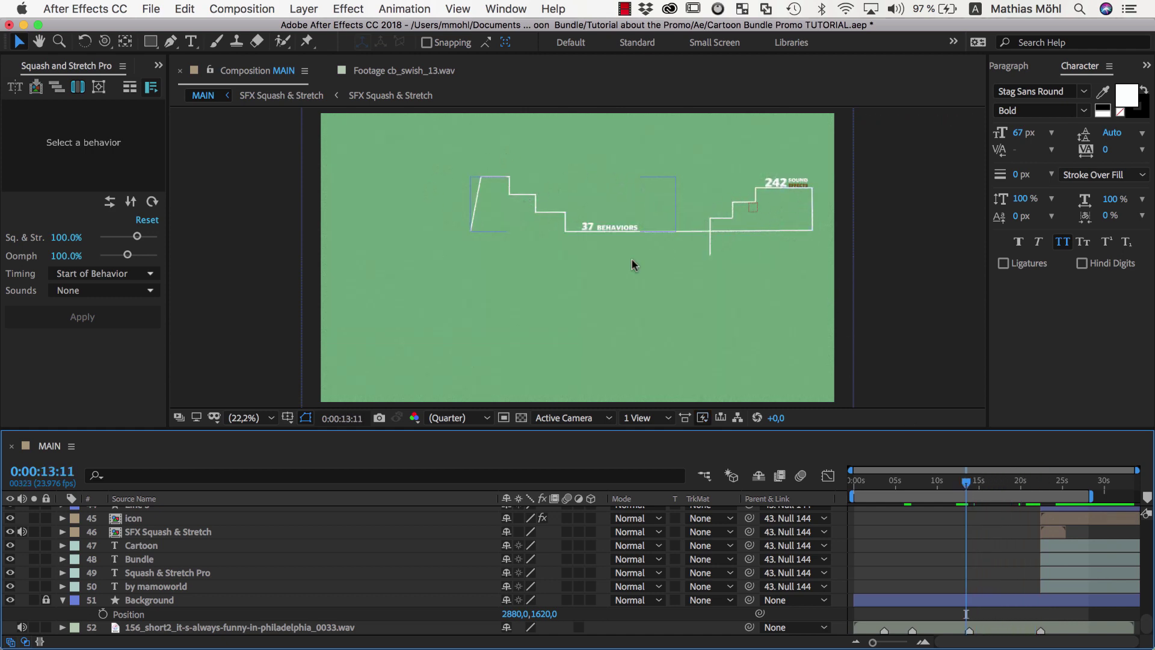
left_click_drag(966, 484, 898, 483)
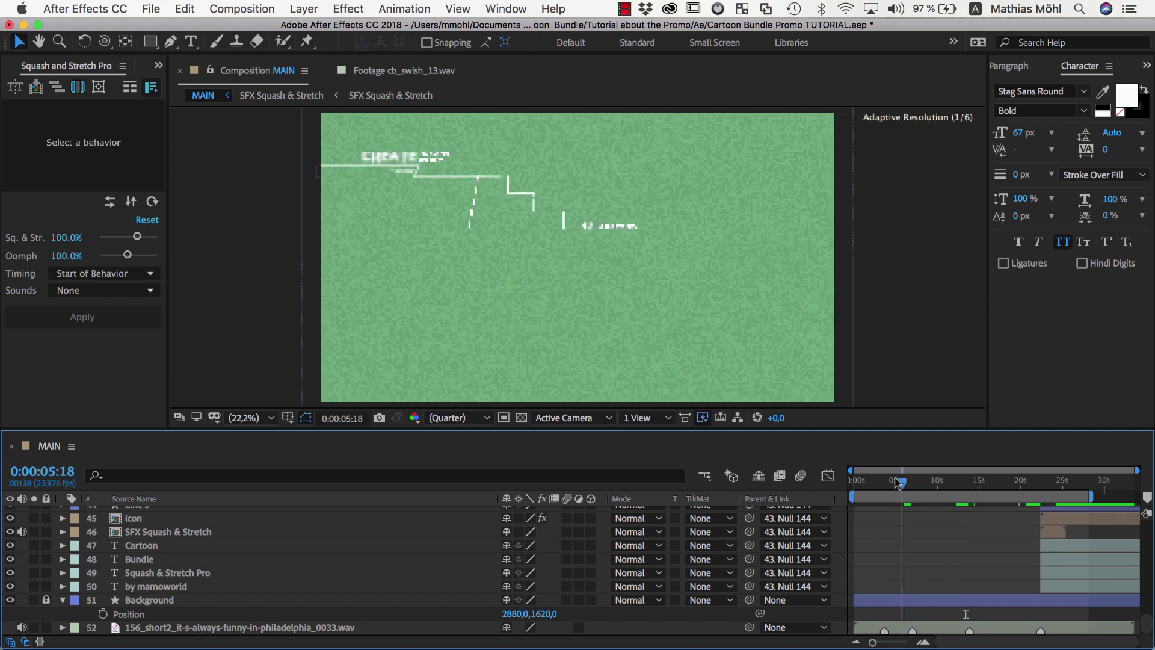
left_click(406, 172)
scroll(252, 240, "up", 6)
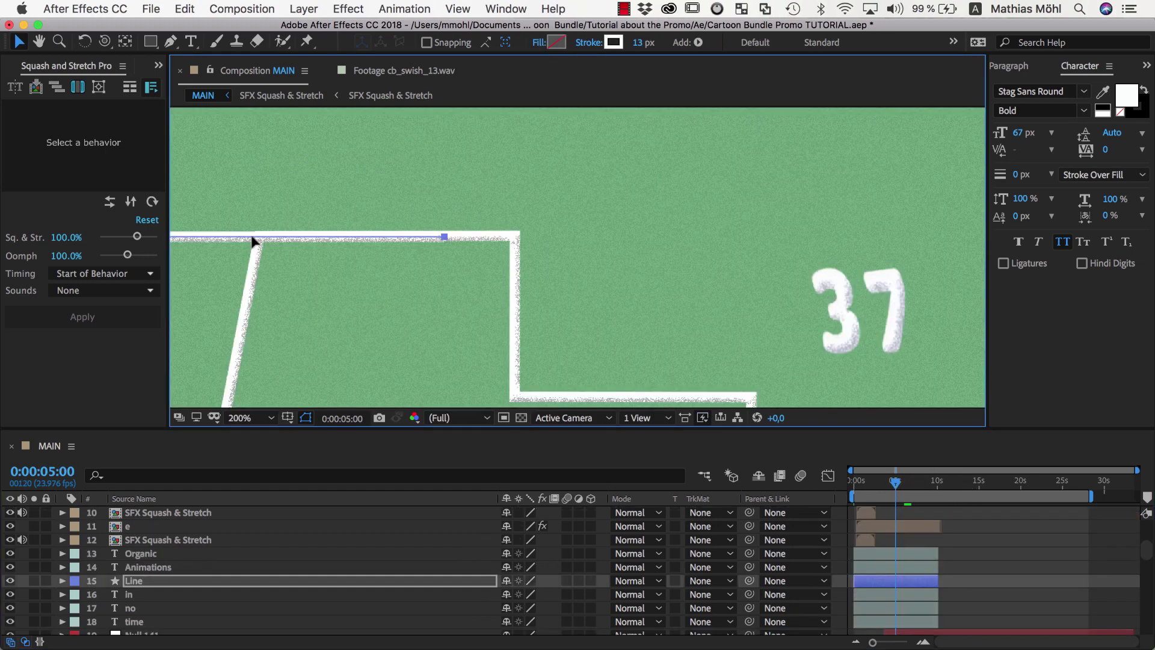
left_click(169, 44)
left_click(513, 236)
left_click(513, 398)
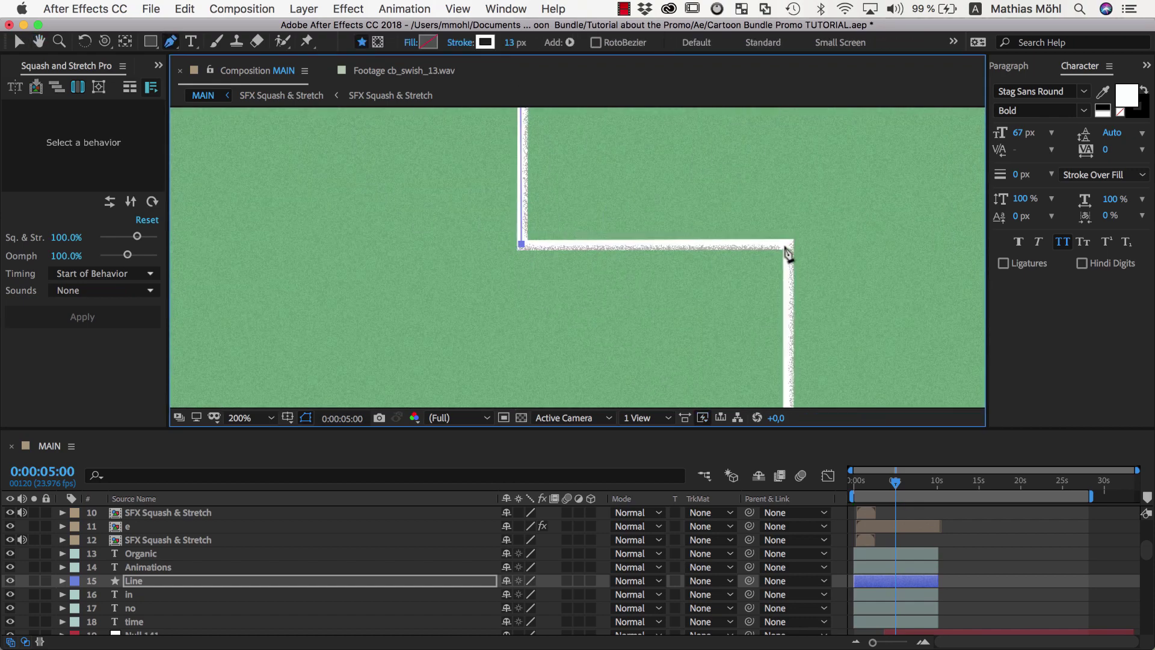
Scrub to a later time and pan the 200% viewer to check the zigzag path.
left_click_drag(786, 251, 667, 258)
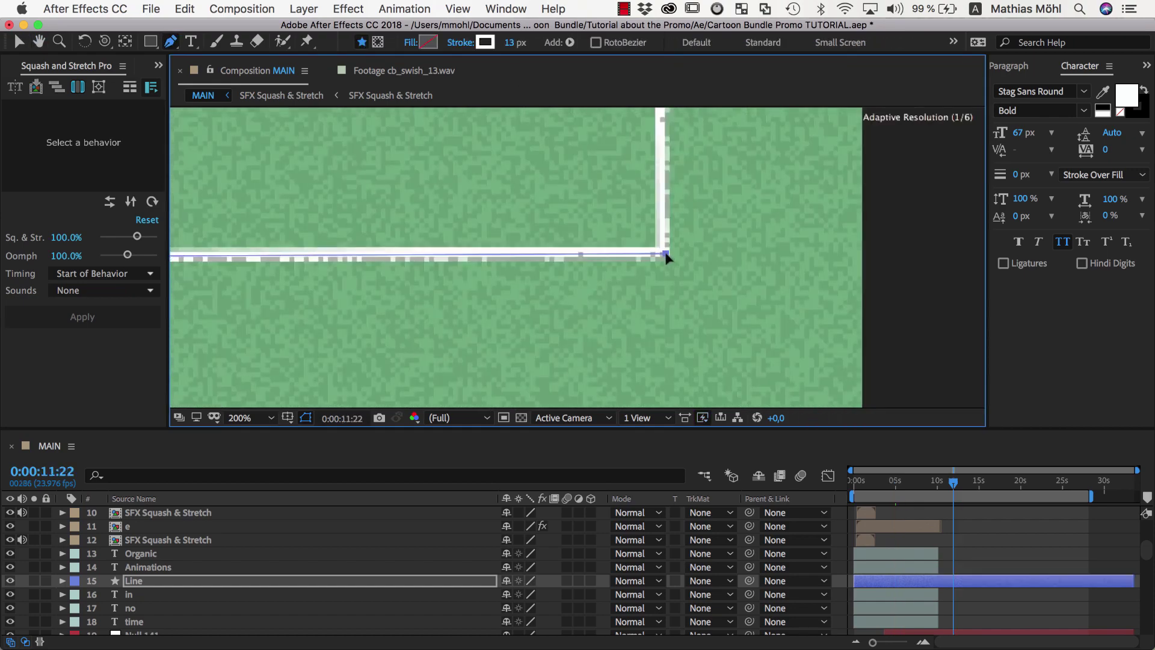
scroll(667, 257, "up", 3)
scroll(655, 180, "left", 5)
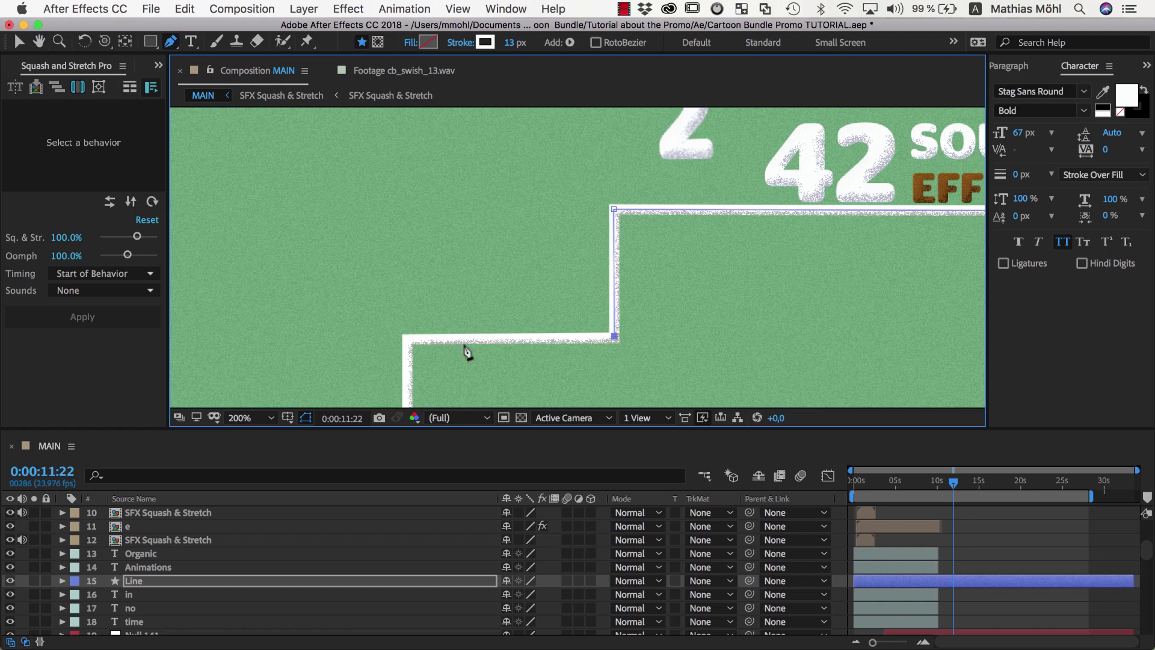
scroll(413, 265, "down", 2)
scroll(413, 265, "right", 5)
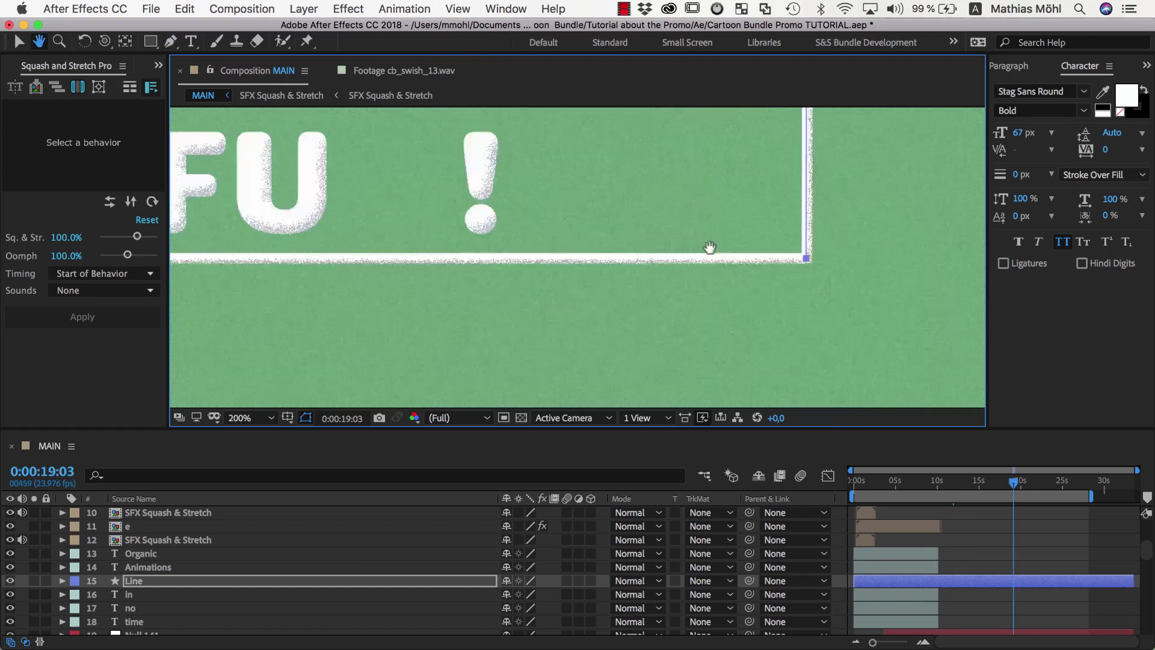
scroll(572, 262, "left", 6)
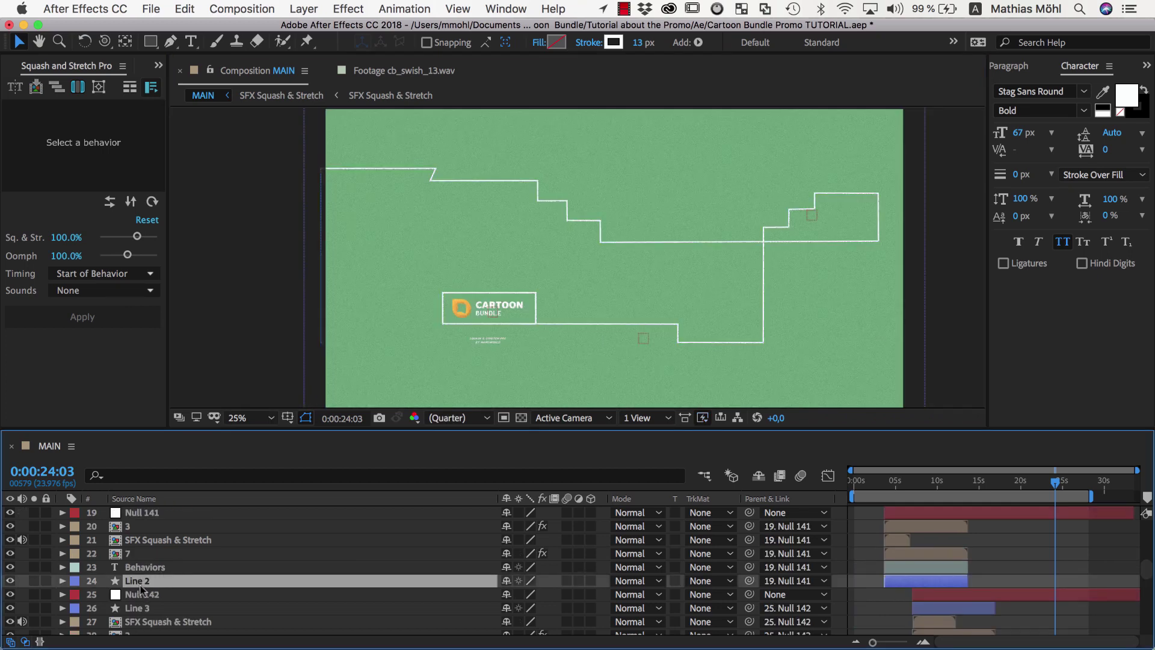
Move the original Line layer directly above Background in the layer stack.
scroll(141, 578, "down", 5)
left_click(141, 559)
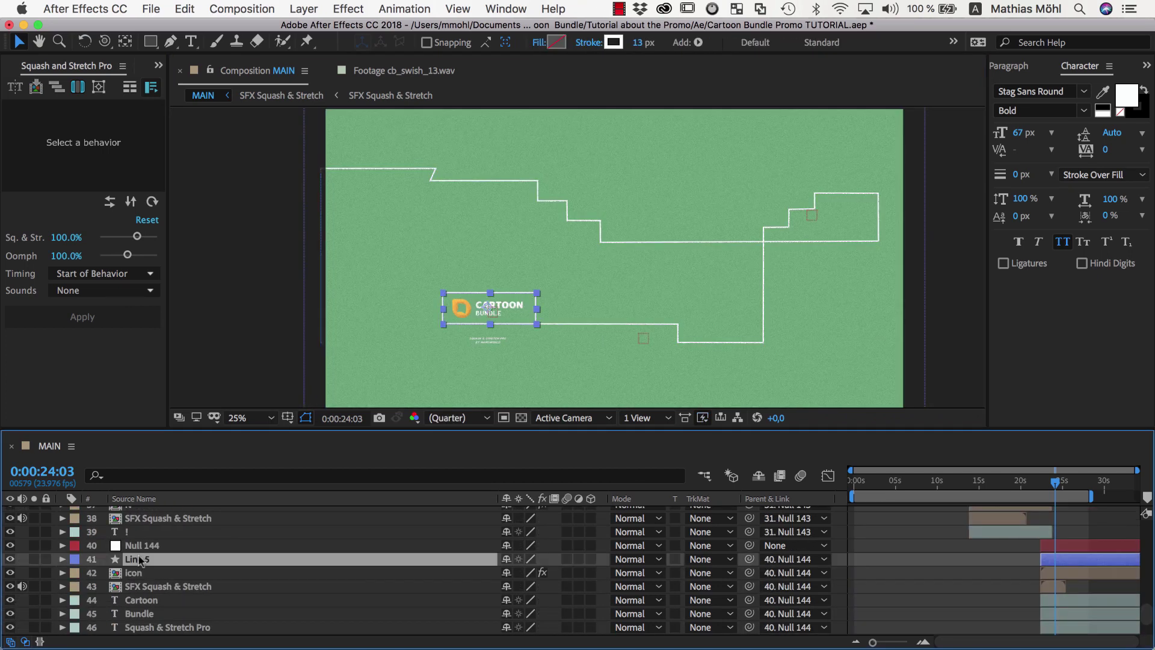
scroll(140, 562, "up", 7)
left_click(142, 568)
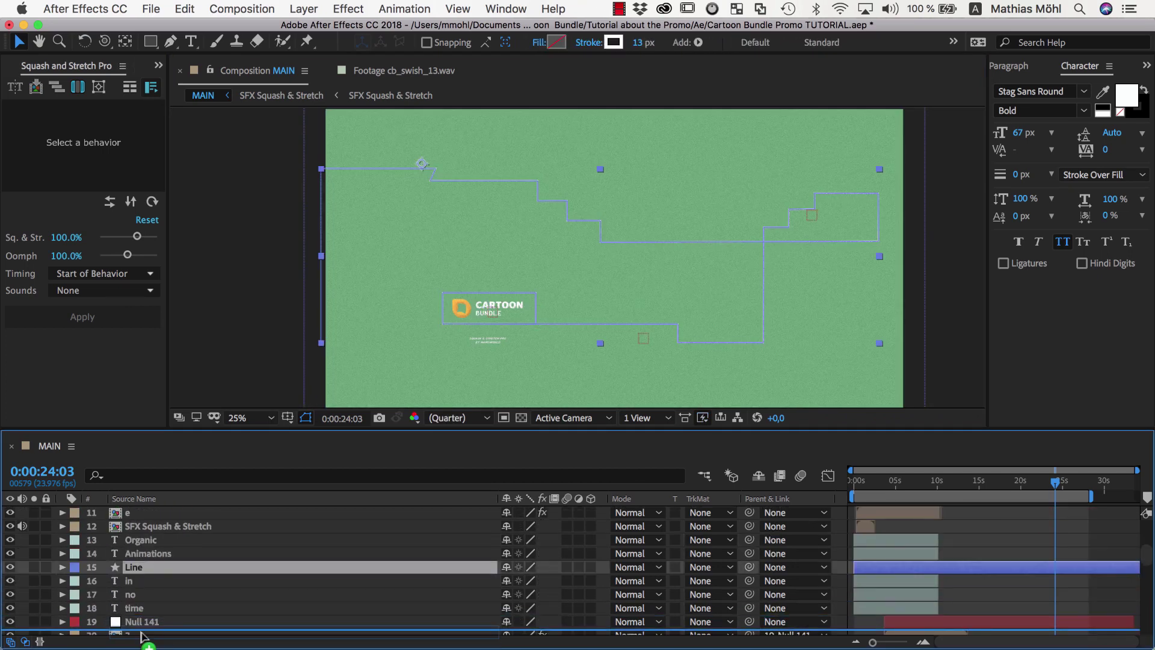
scroll(138, 608, "down", 8)
left_click_drag(144, 607, 143, 597)
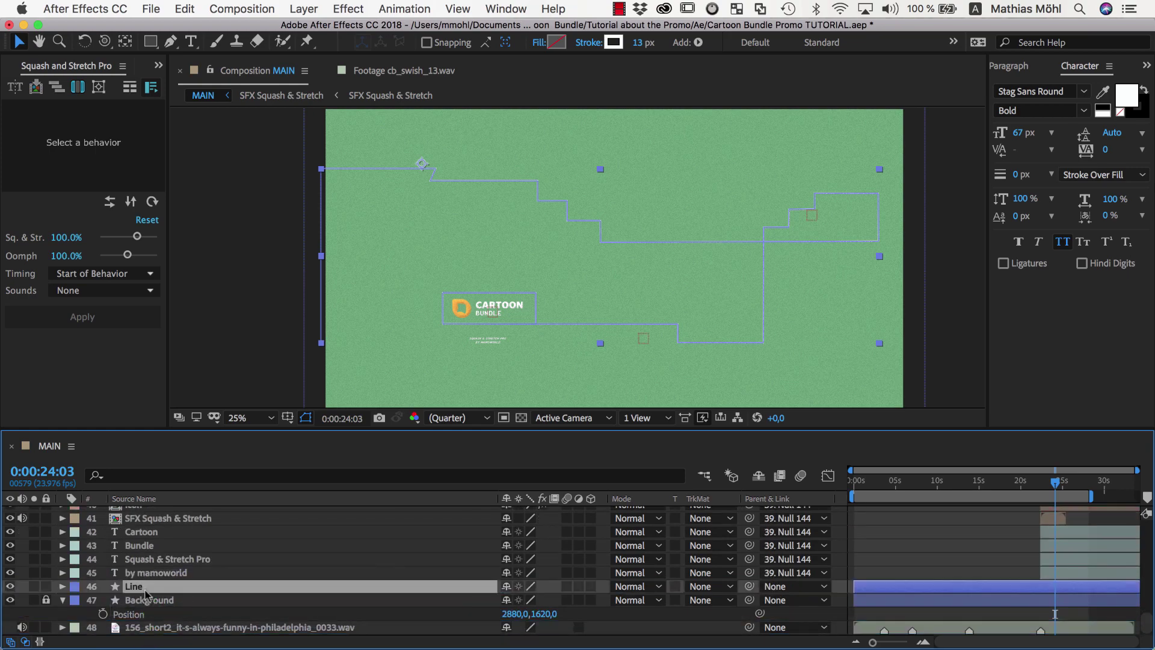
Change the MAIN composition's width to 1920 so it is 1920×1080.
left_click(71, 446)
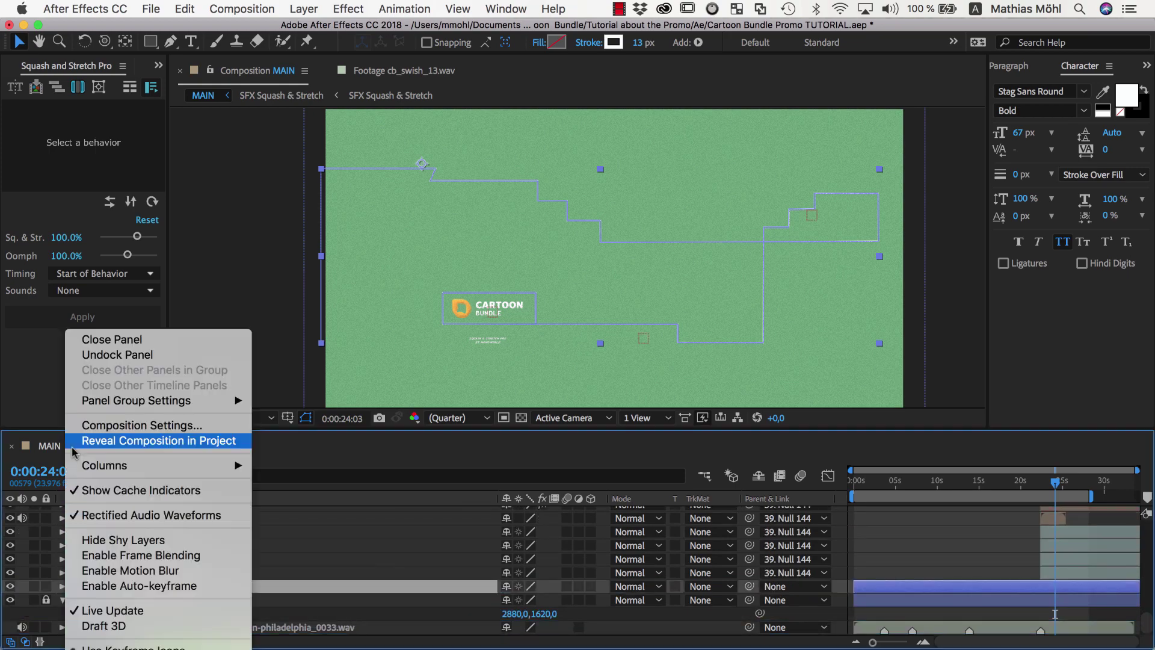
left_click(99, 424)
left_click(515, 232)
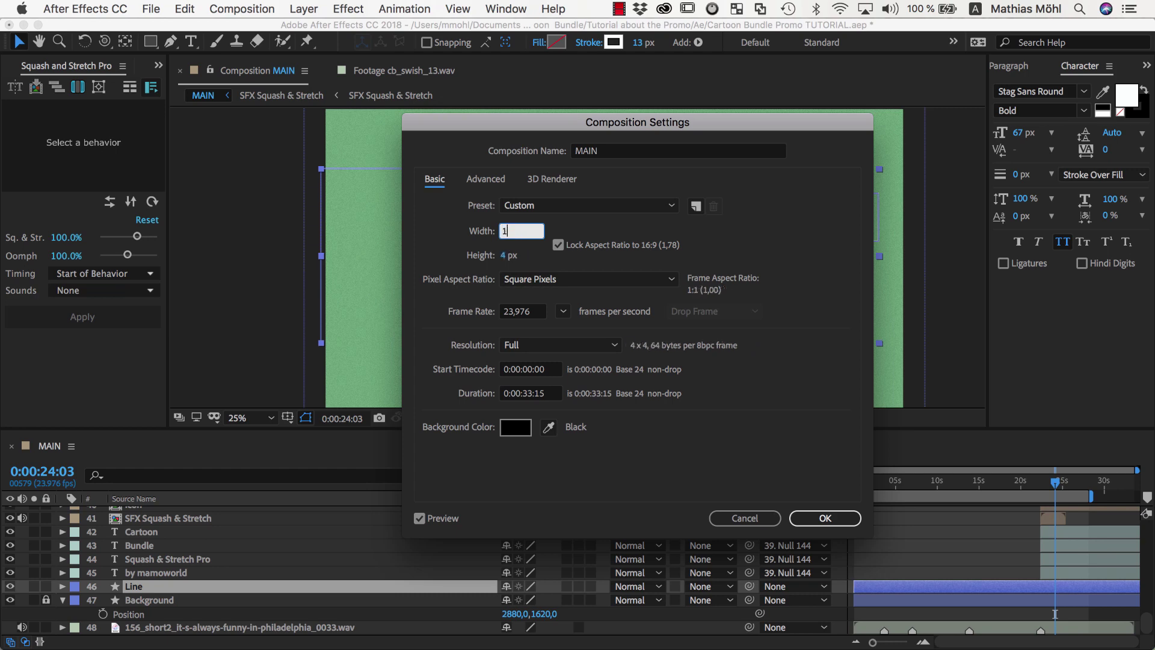
left_click(818, 518)
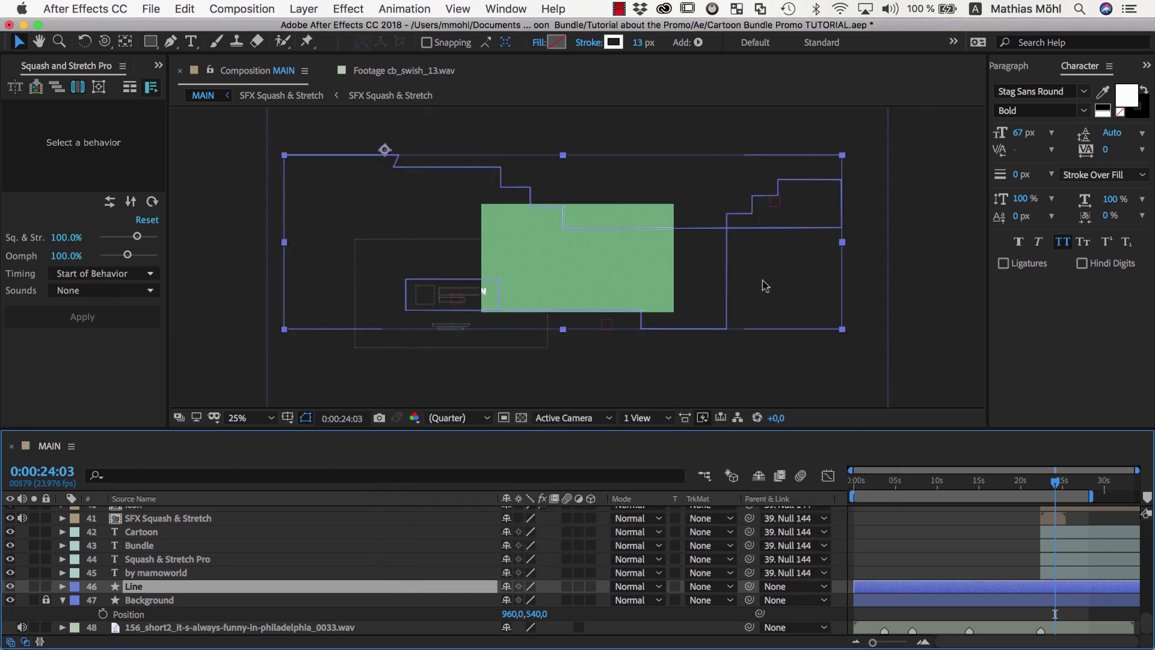
Add a null named Camera and parent the Line layer and Line 5's parent null to it.
left_click(312, 10)
mouse_move(332, 28)
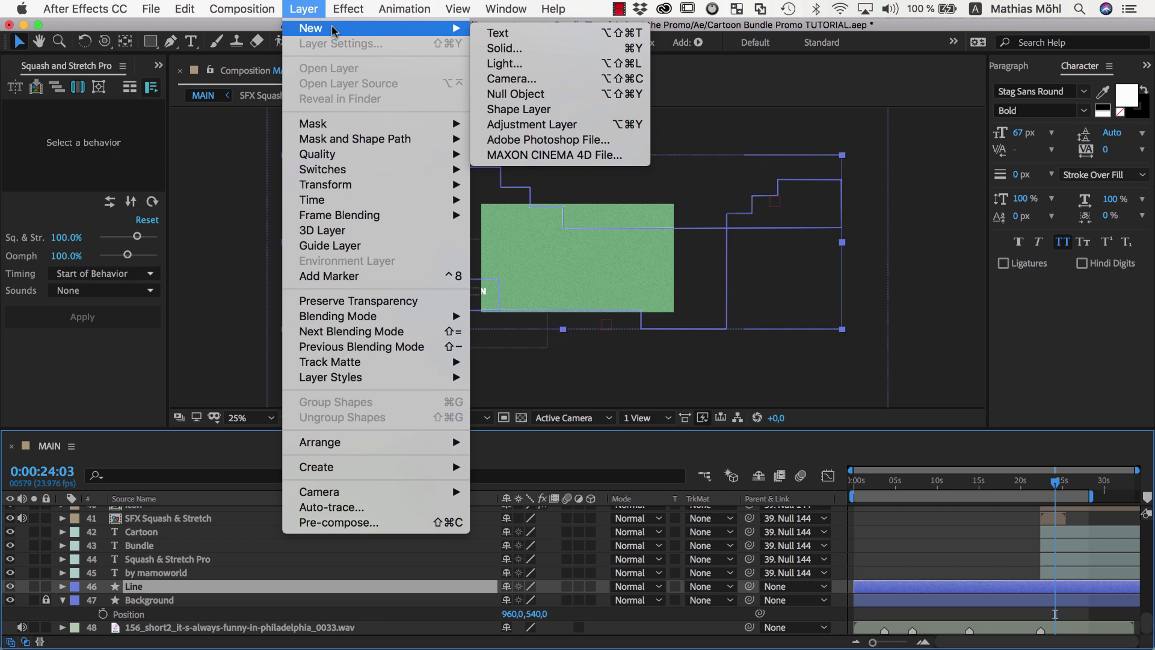
left_click(542, 96)
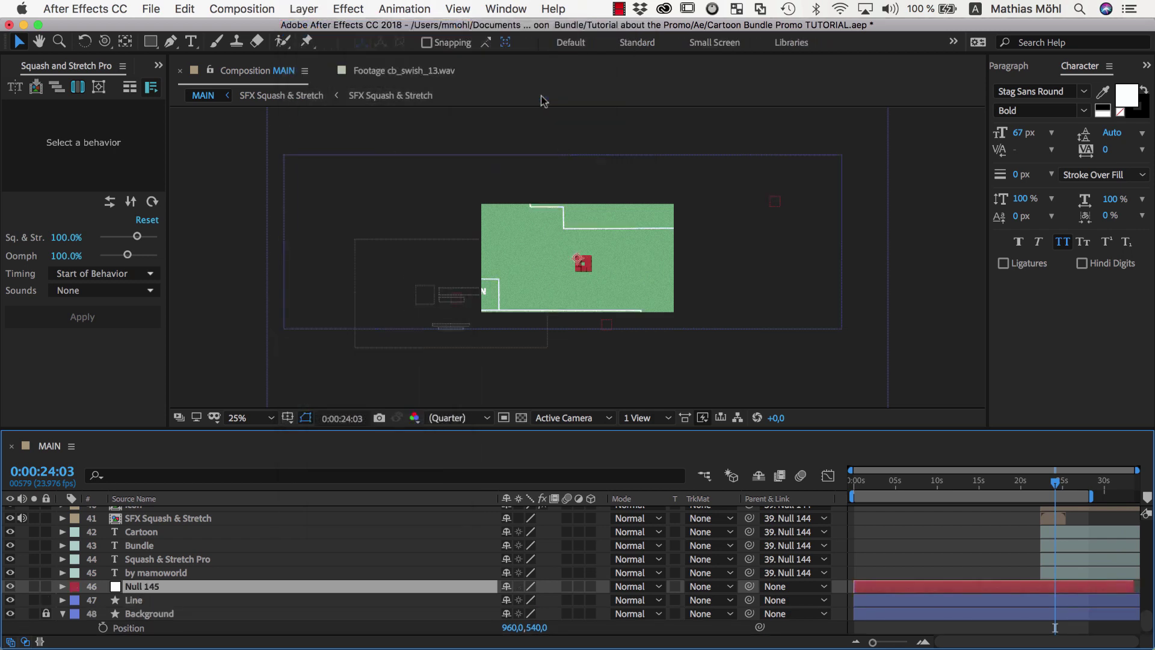
key("Return")
type("Camera")
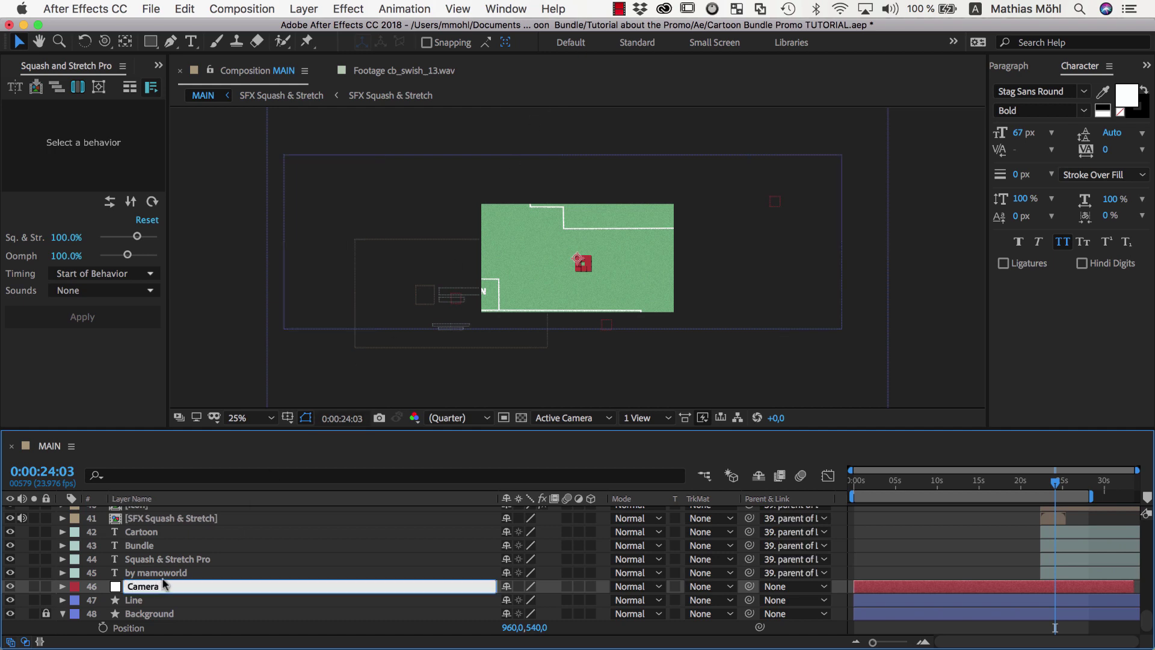
left_click(167, 601)
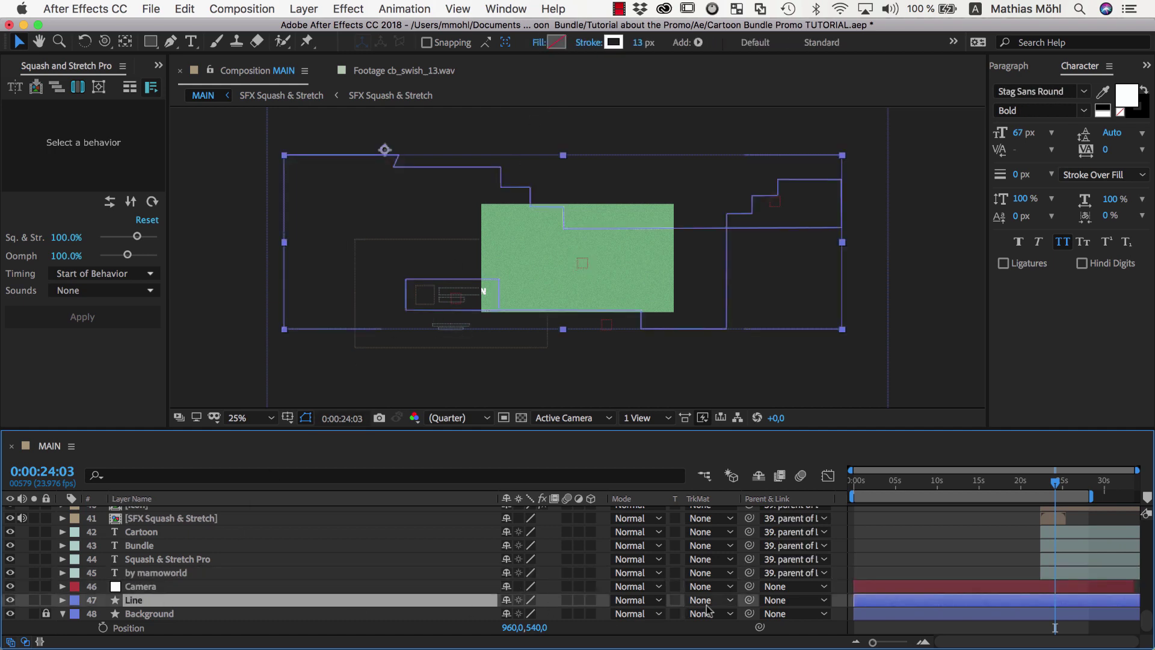
left_click_drag(748, 599, 419, 549)
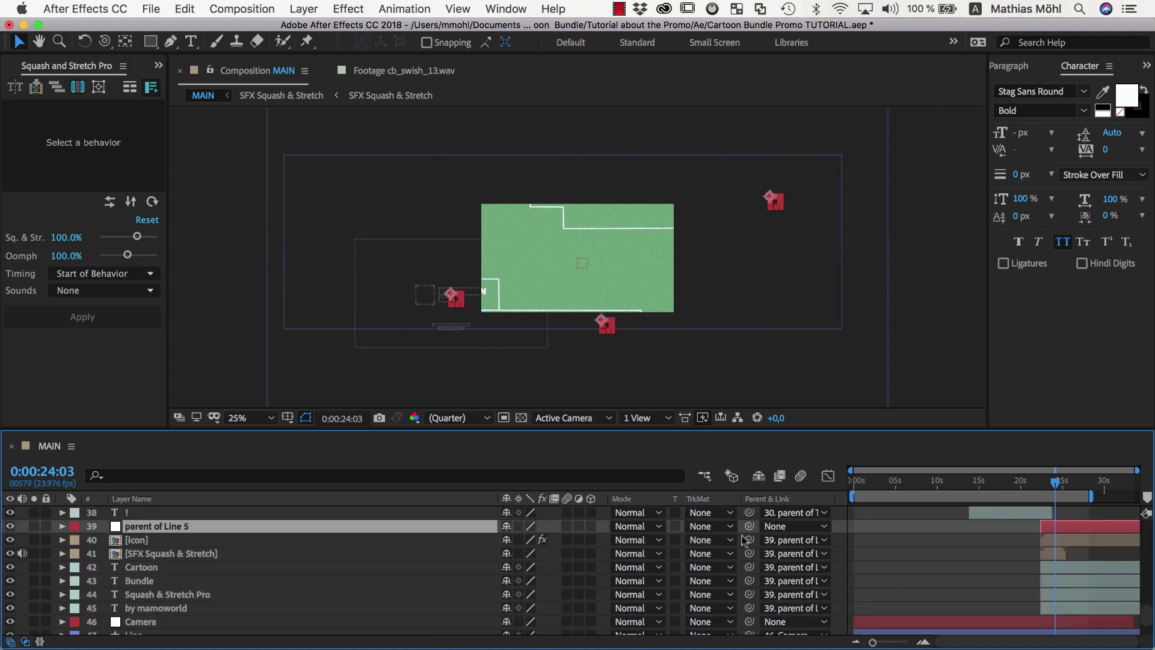
left_click_drag(750, 526, 153, 575)
Keyframe Camera's Position to pan between scenes, including 37 BEHAVIORS, then preview the animation.
key("p")
left_click_drag(514, 587, 638, 483)
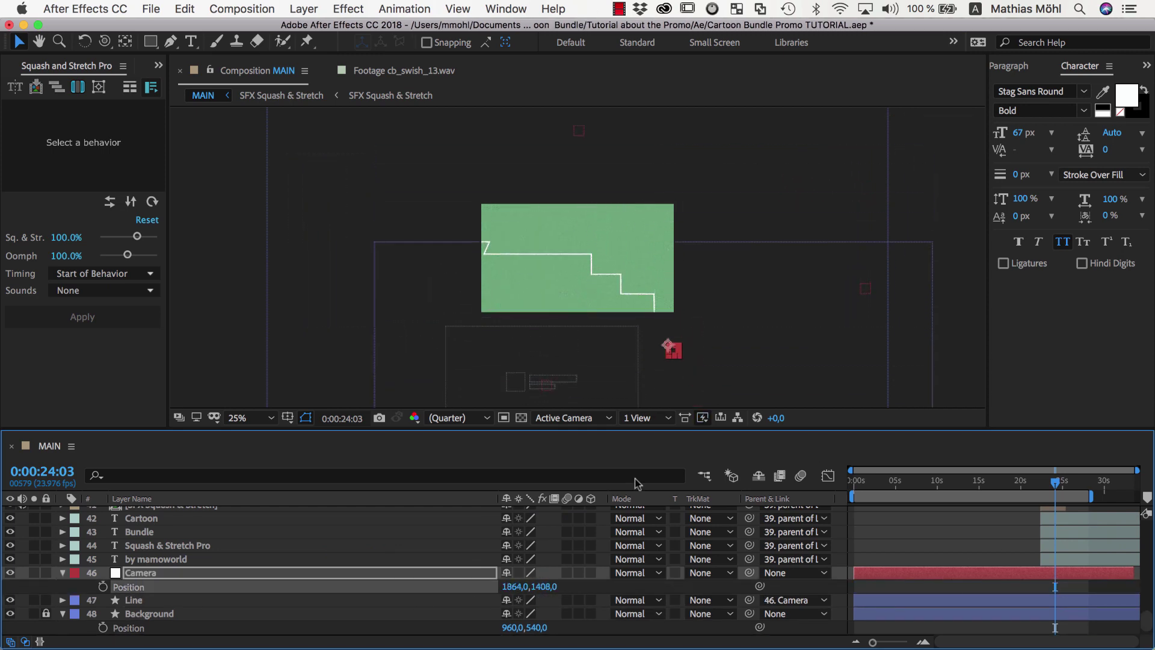
mouse_move(881, 481)
left_mouse_down()
mouse_move(802, 488)
mouse_move(889, 492)
left_mouse_up()
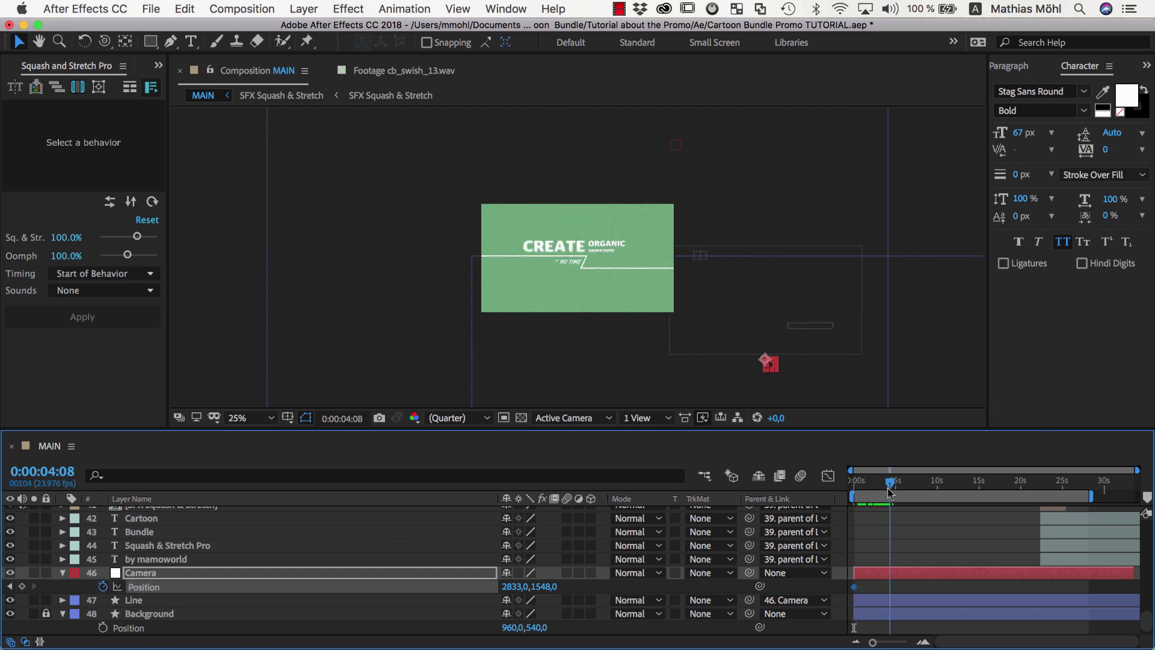
left_click_drag(510, 592, 457, 592)
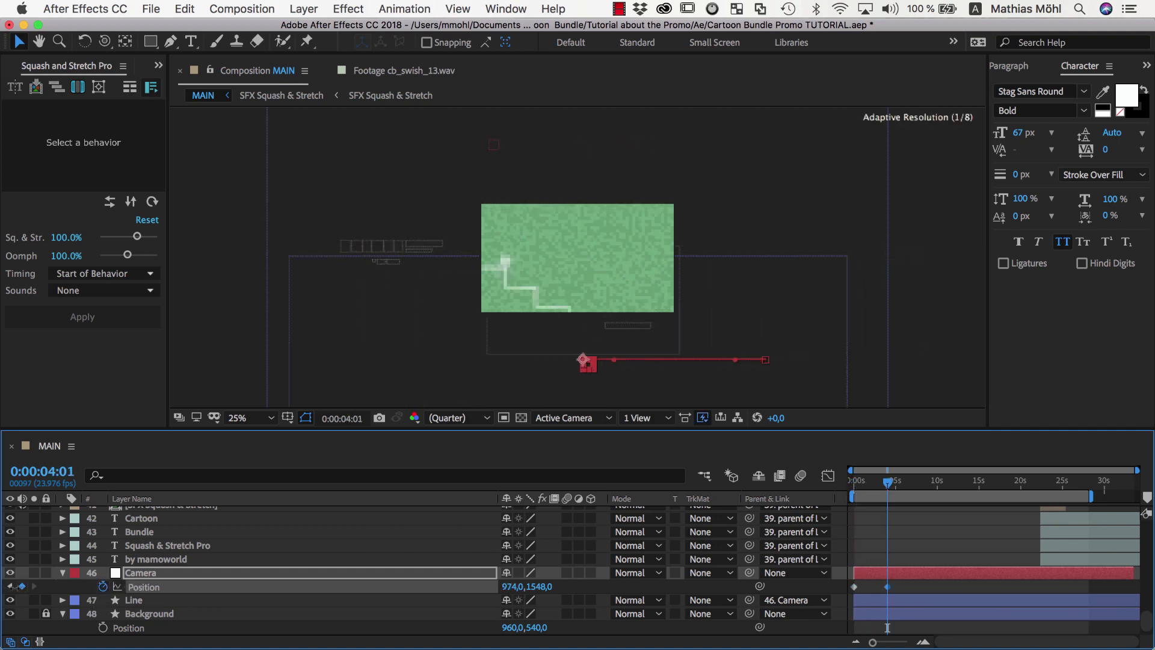
left_click_drag(547, 595, 530, 594)
left_click_drag(888, 481, 931, 481)
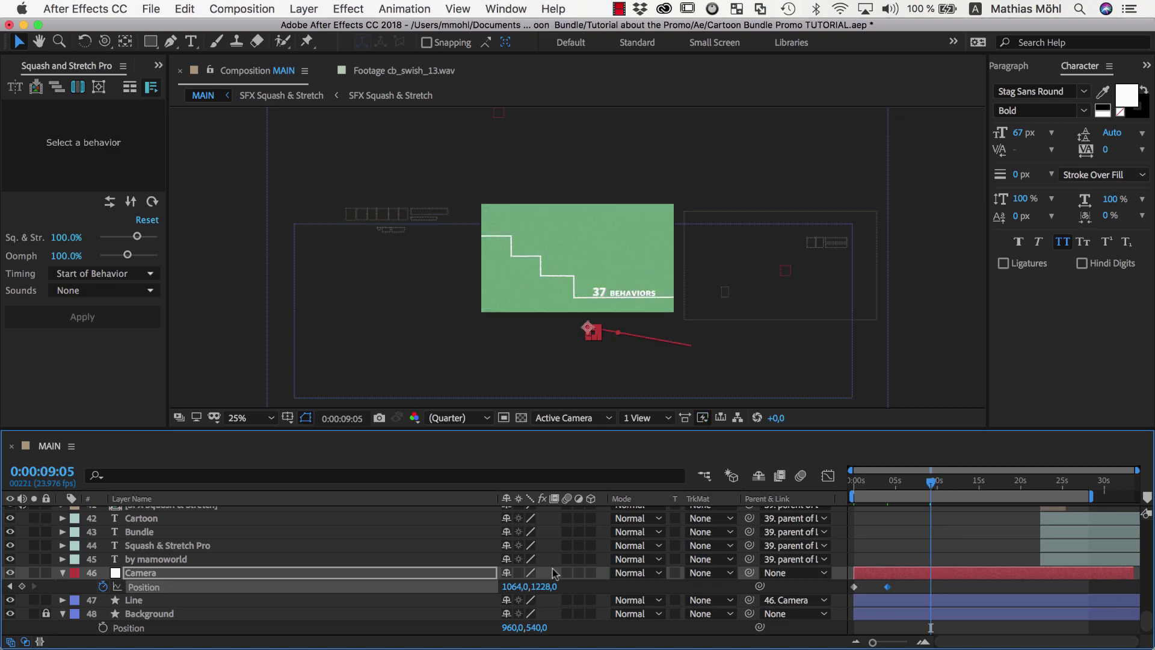
left_click_drag(514, 586, 341, 596)
key("space")
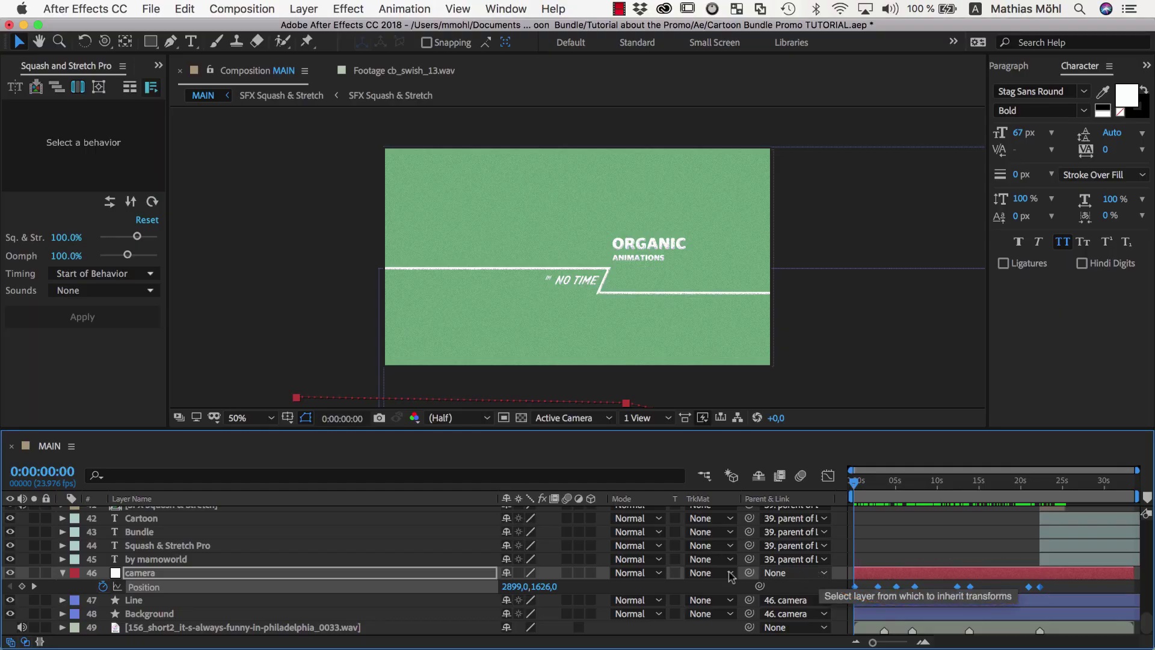
Add Trim Paths to the Line's Shape 1, set End to 2%, and keyframe Start.
left_click(63, 600)
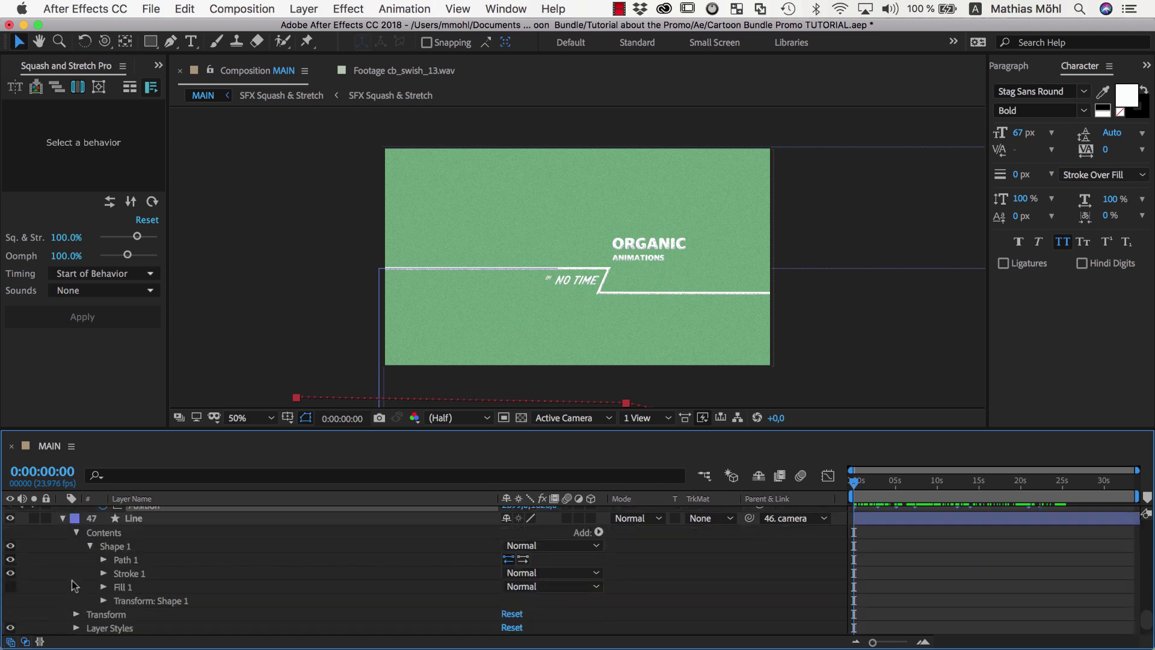
left_click(114, 546)
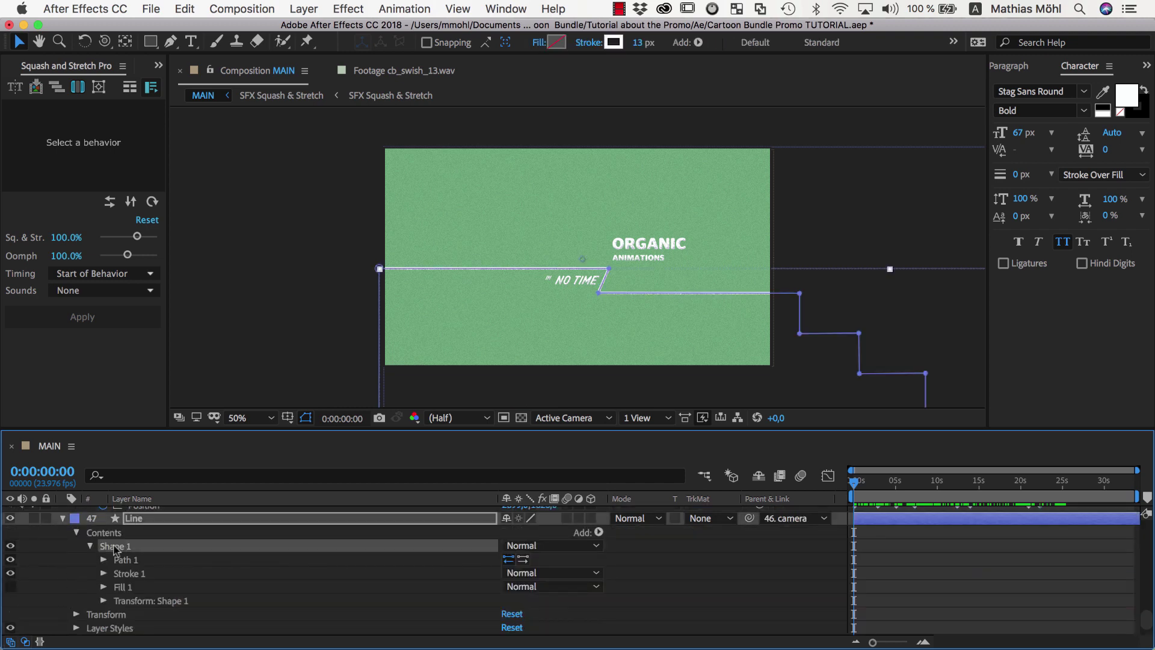
left_click(598, 532)
left_click(638, 643)
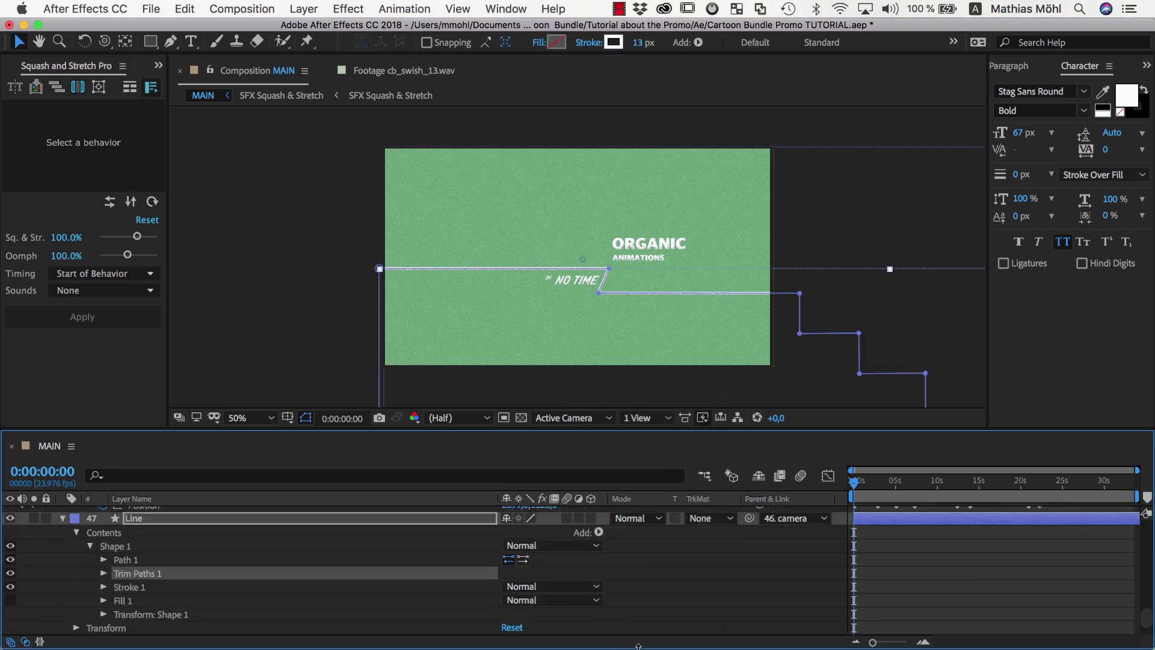
left_click(104, 574)
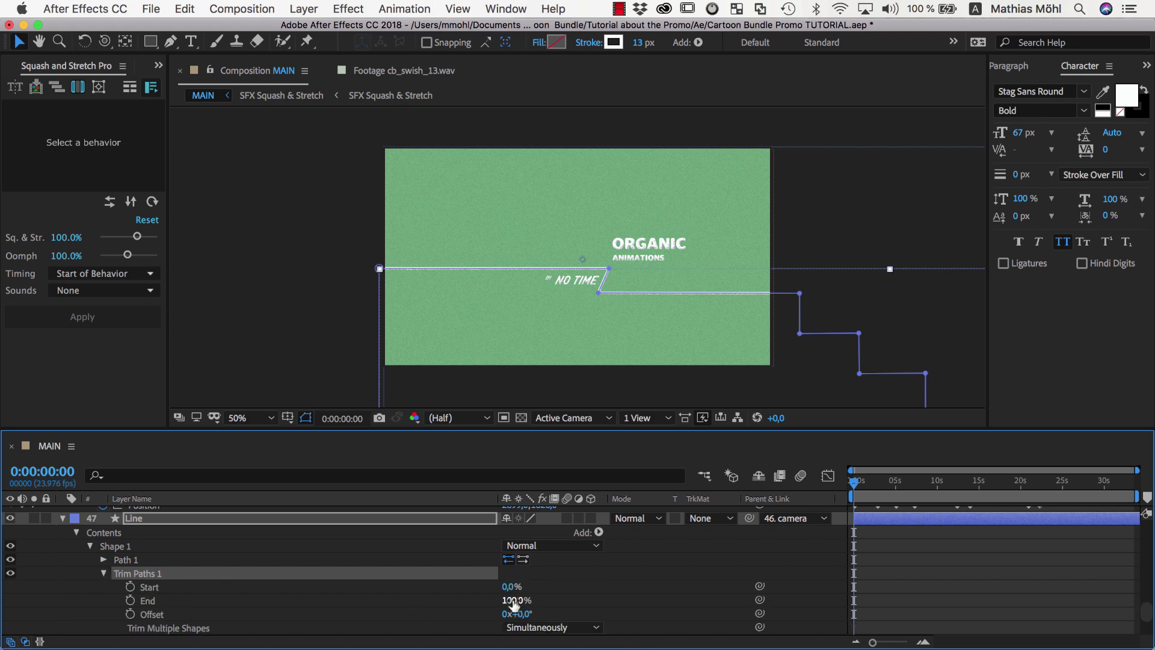
left_click_drag(513, 603, 428, 604)
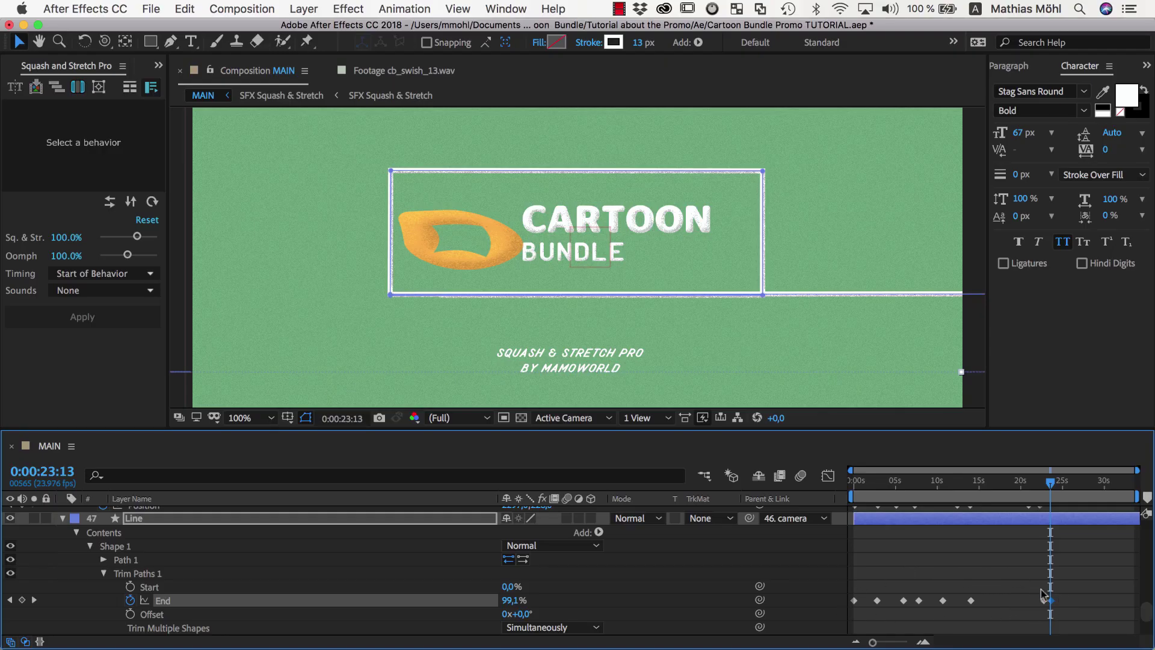
left_click(130, 586)
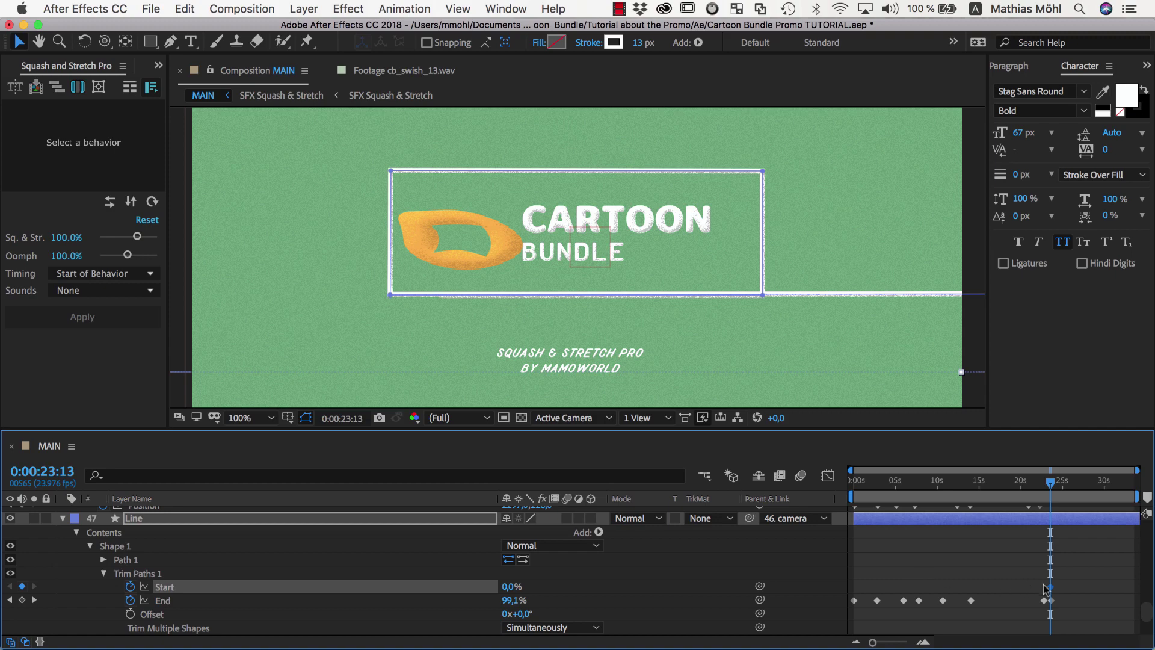